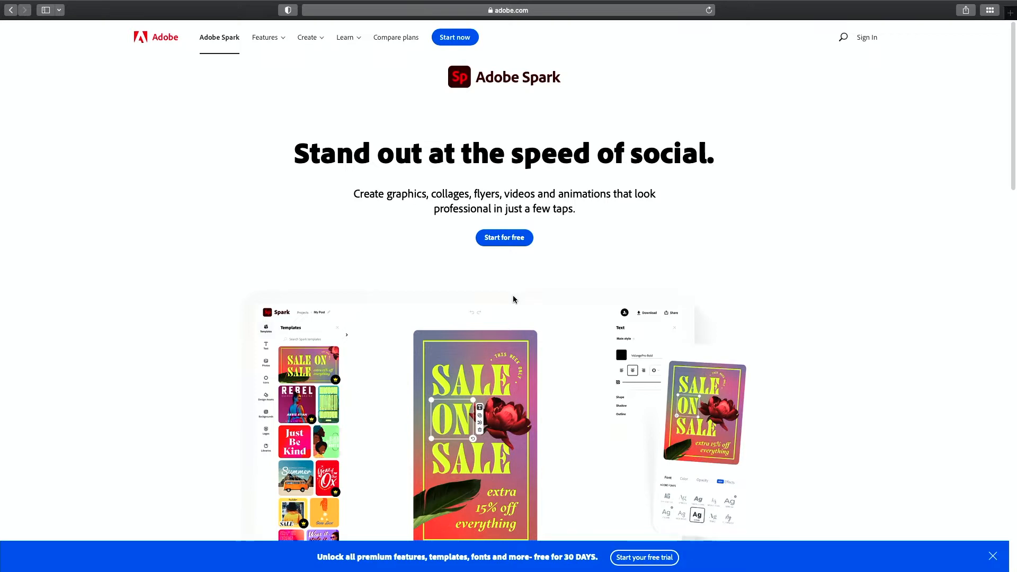
Start Adobe Spark for free and log in with the Google account, entering the account password and dismissing the browser prompt
left_click(493, 237)
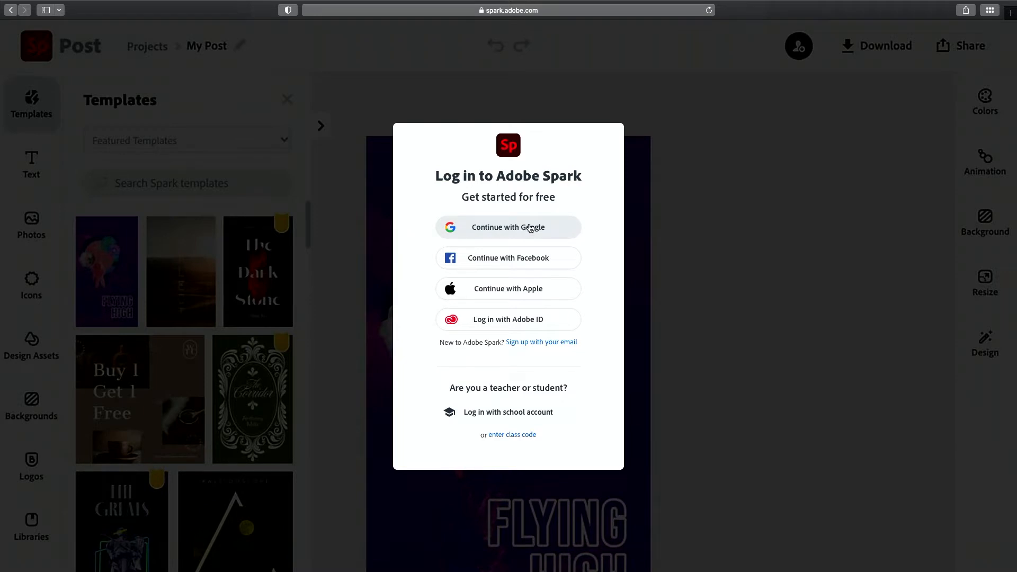
left_click(530, 228)
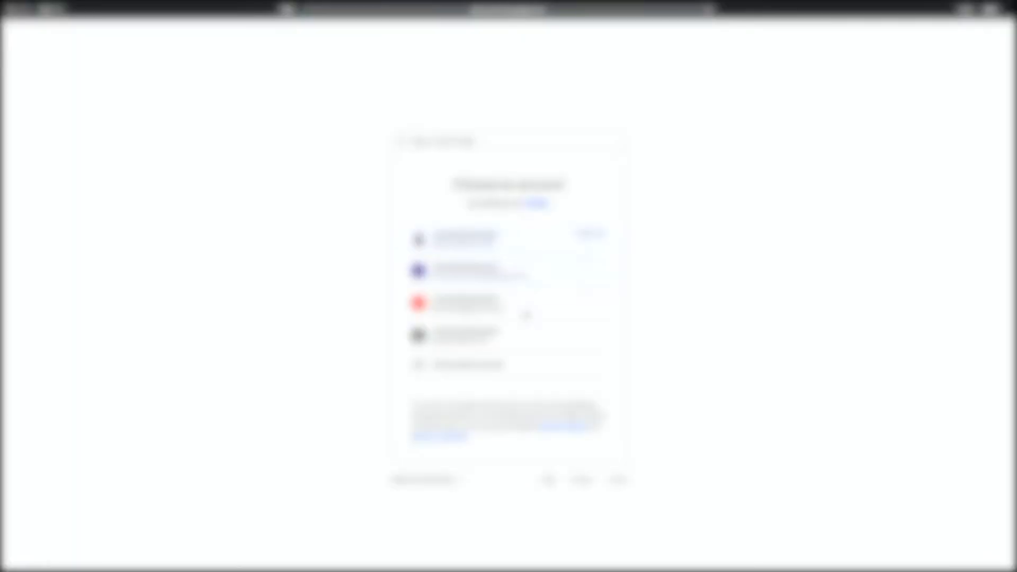
left_click(524, 277)
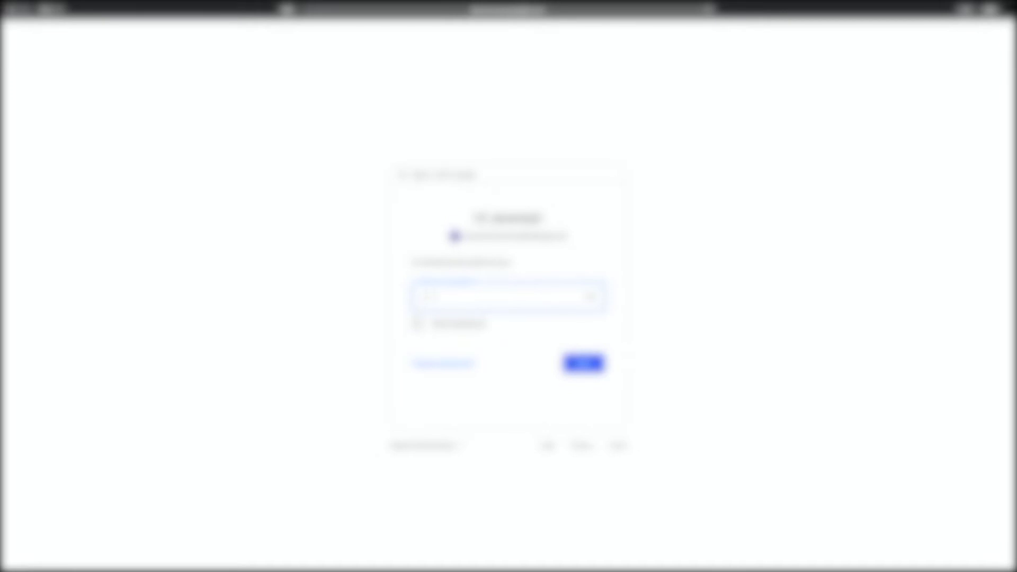
key("Return")
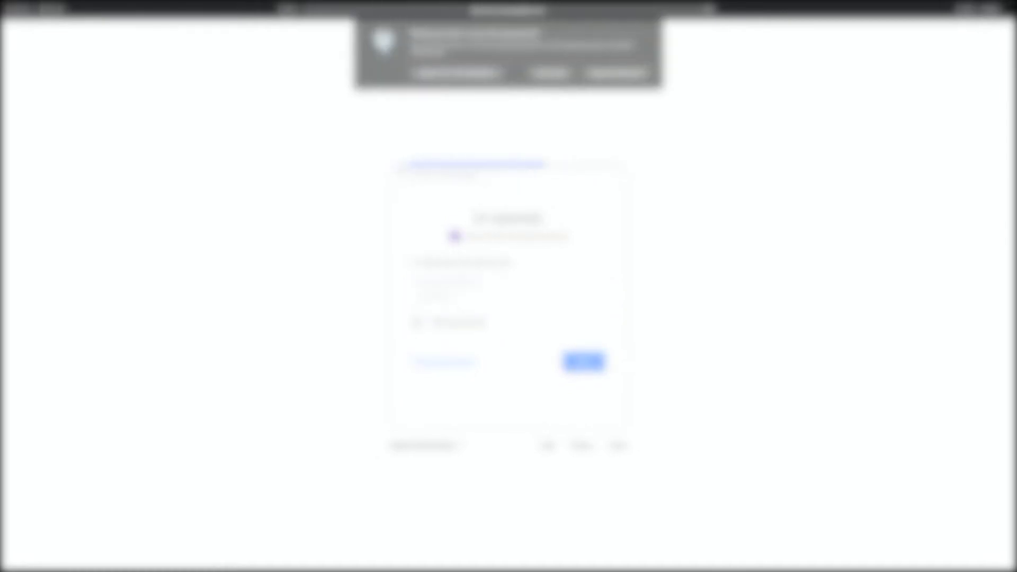
left_click(551, 74)
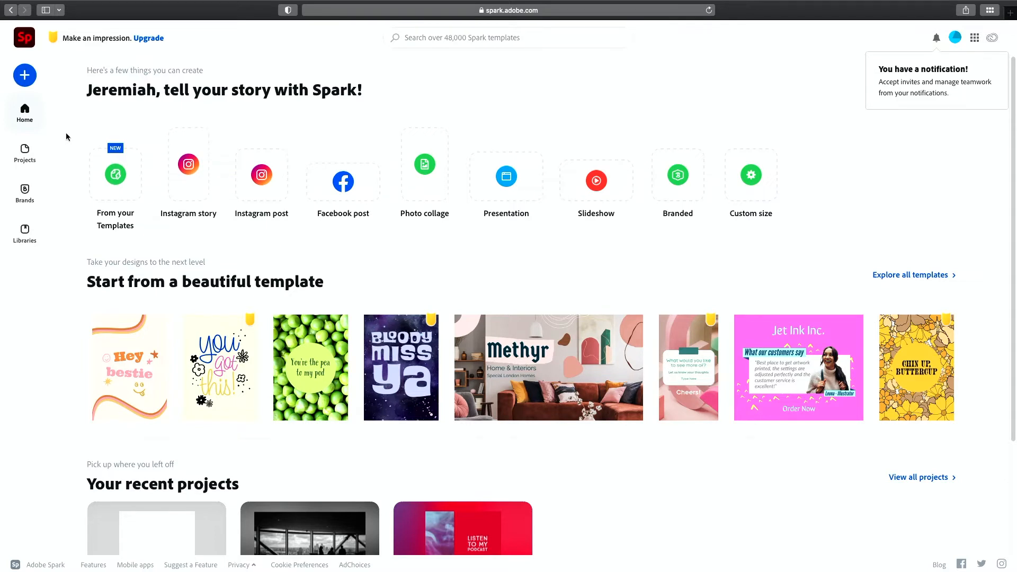
View all project types that can be created and filter them to graphics
left_click(26, 77)
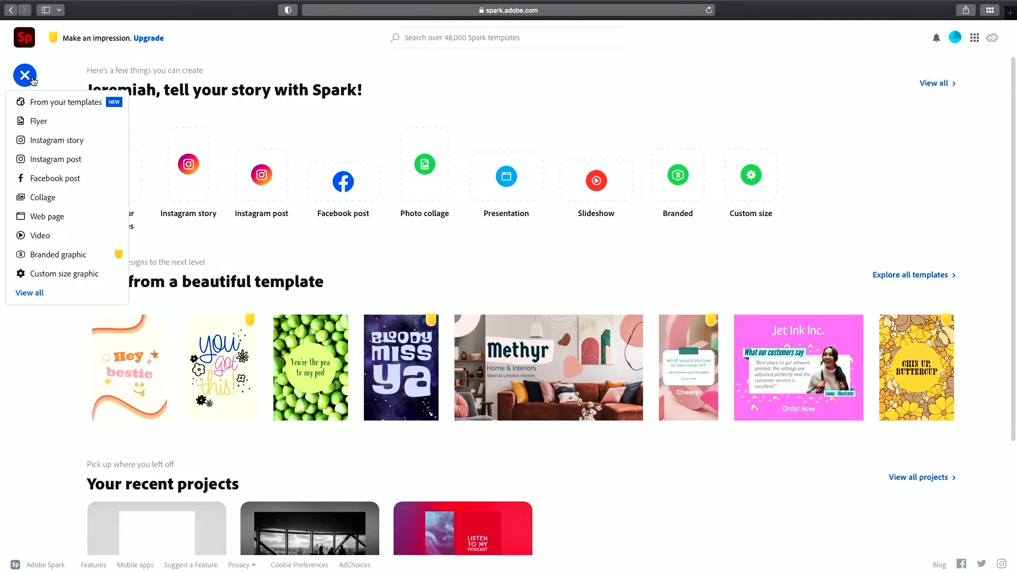
left_click(40, 293)
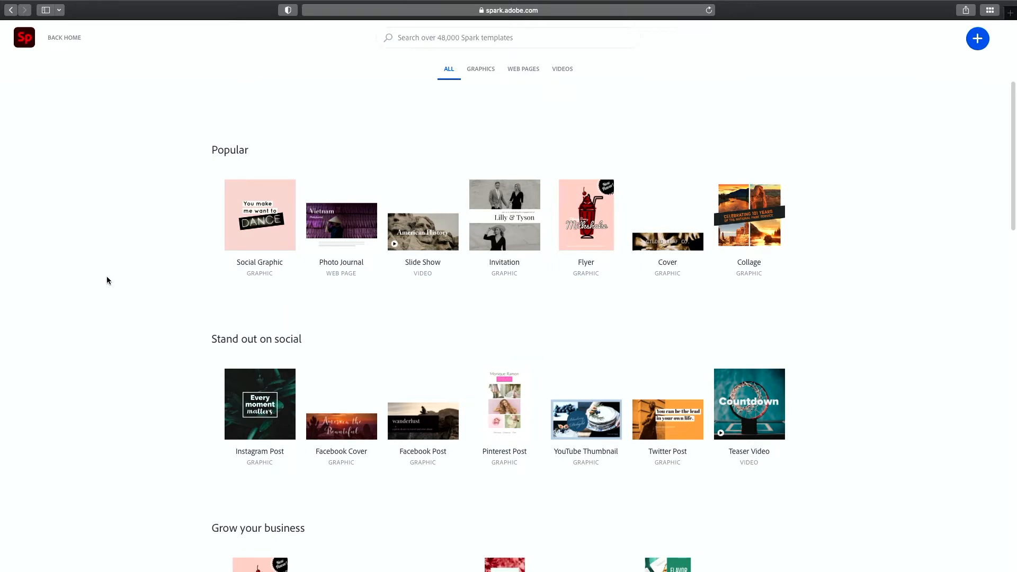
left_click(478, 72)
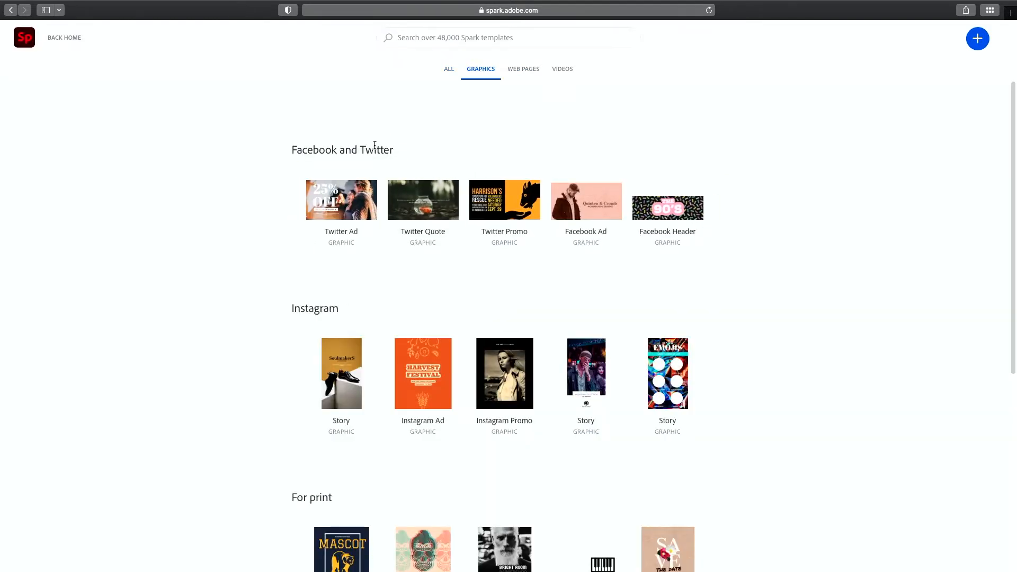
Examine the graphic types offered for Facebook and Twitter, Instagram, print and ads
mouse_move(353, 193)
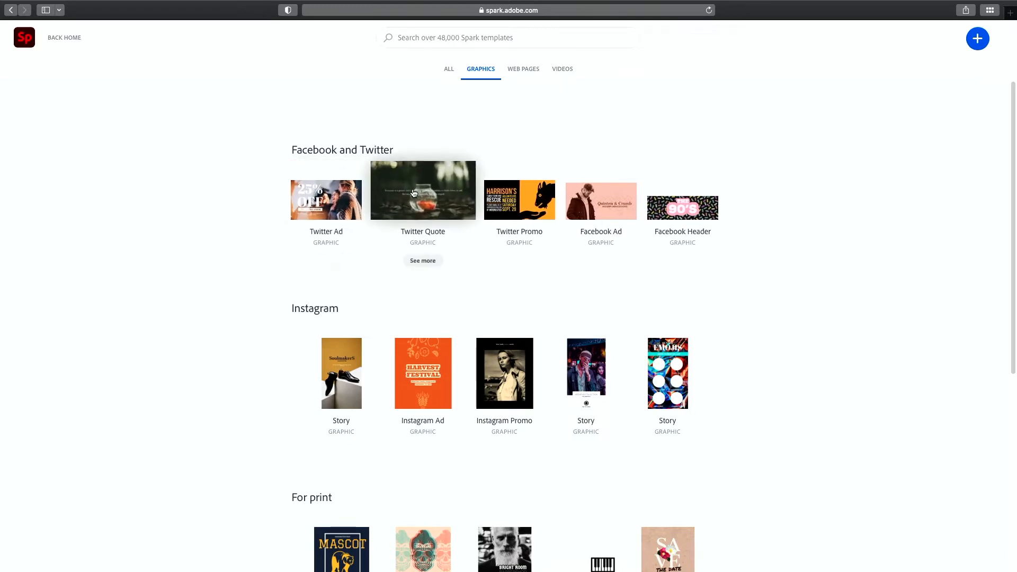
mouse_move(493, 206)
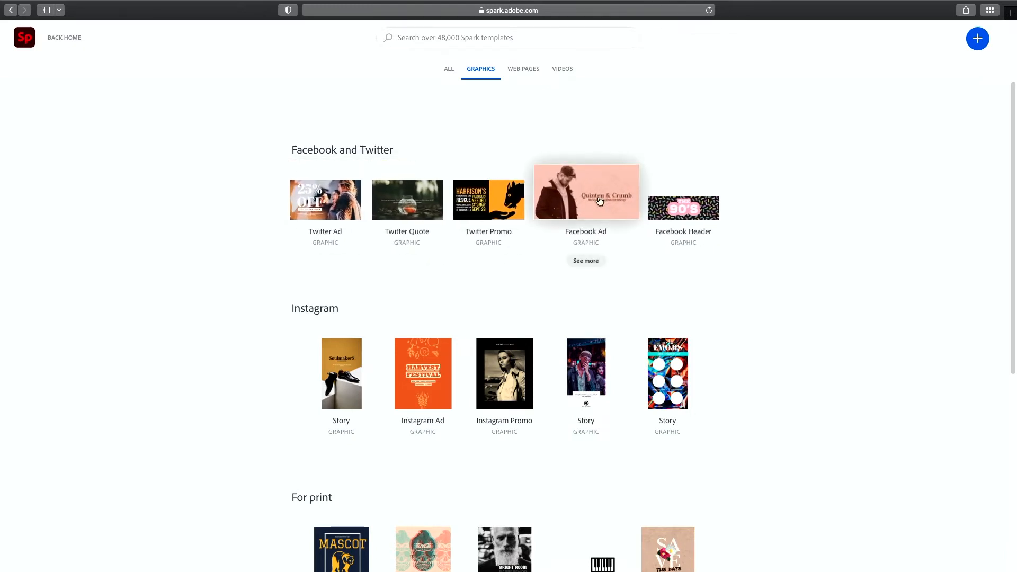
mouse_move(695, 211)
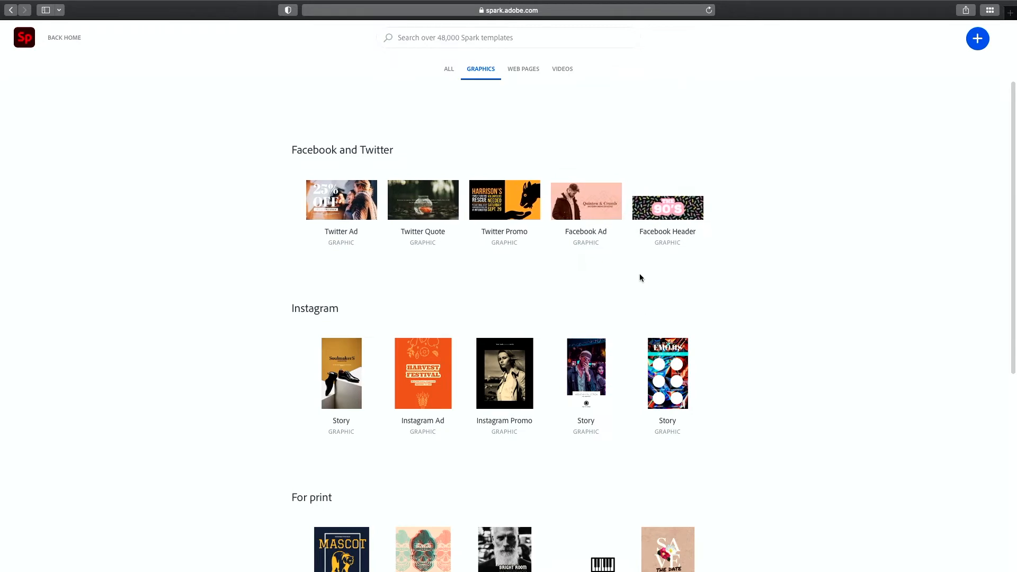
mouse_move(325, 211)
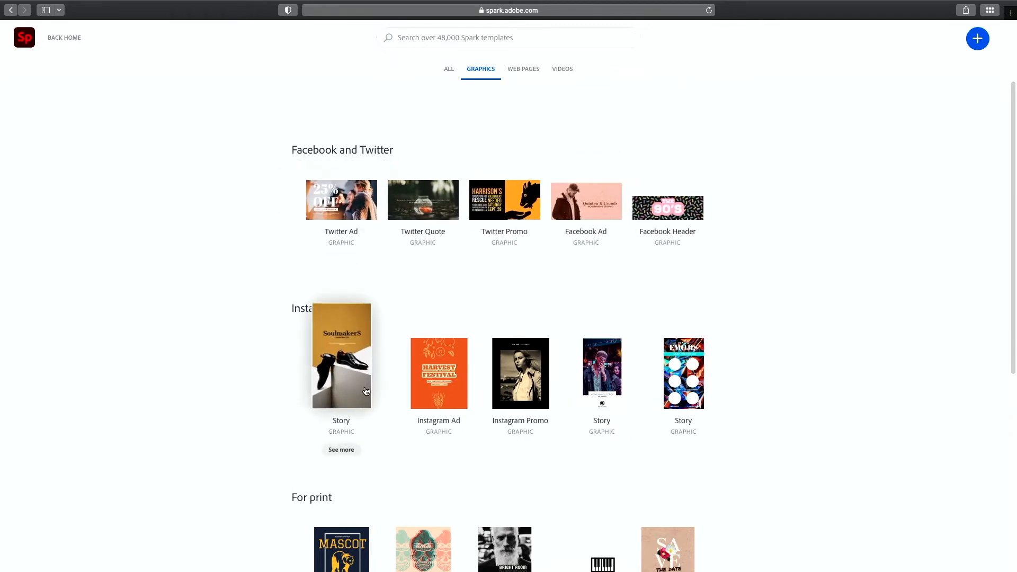
mouse_move(447, 397)
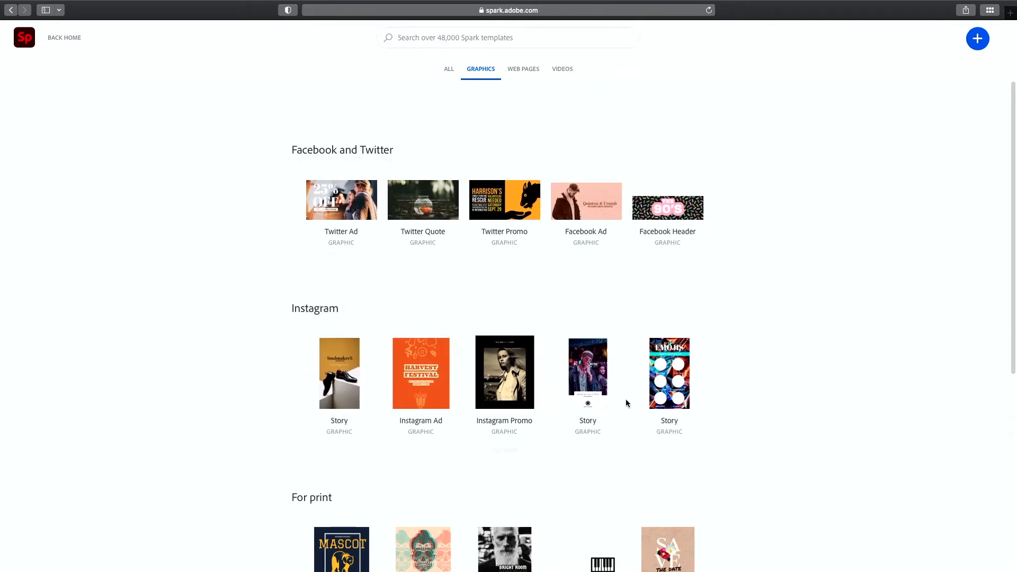
mouse_move(648, 364)
scroll(685, 382, "down", 5)
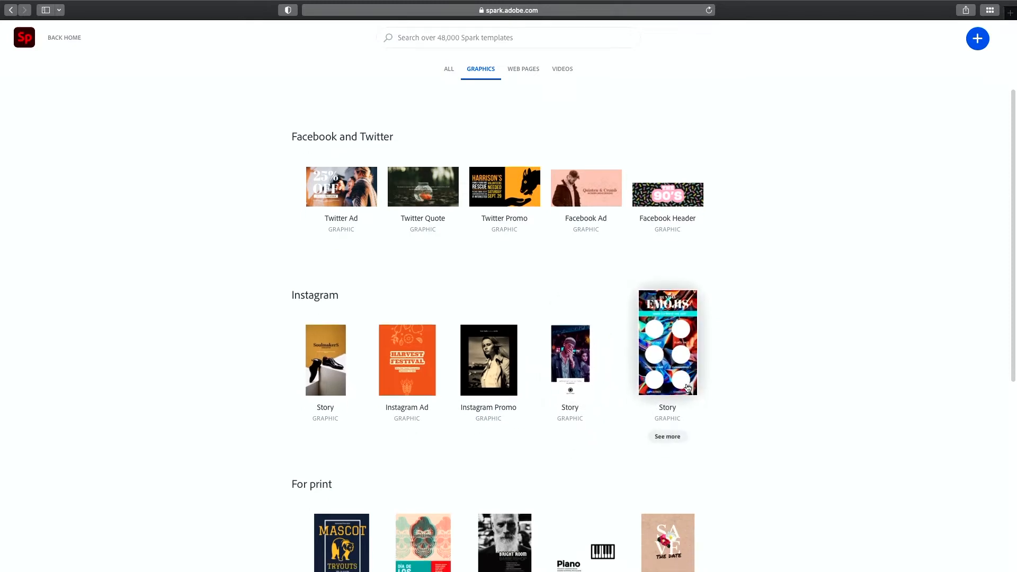
mouse_move(687, 387)
scroll(686, 387, "down", 2)
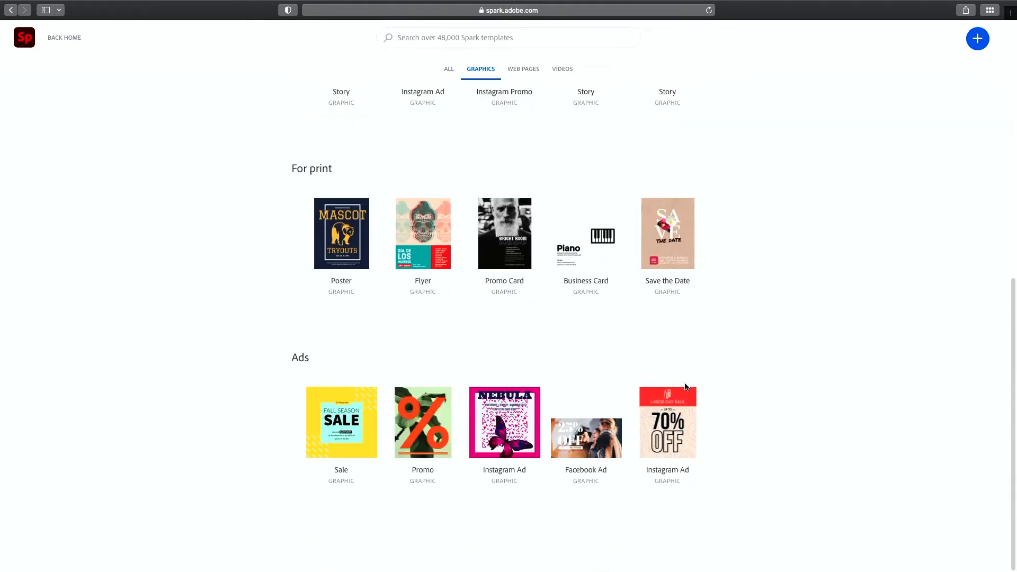
scroll(686, 387, "up", 7)
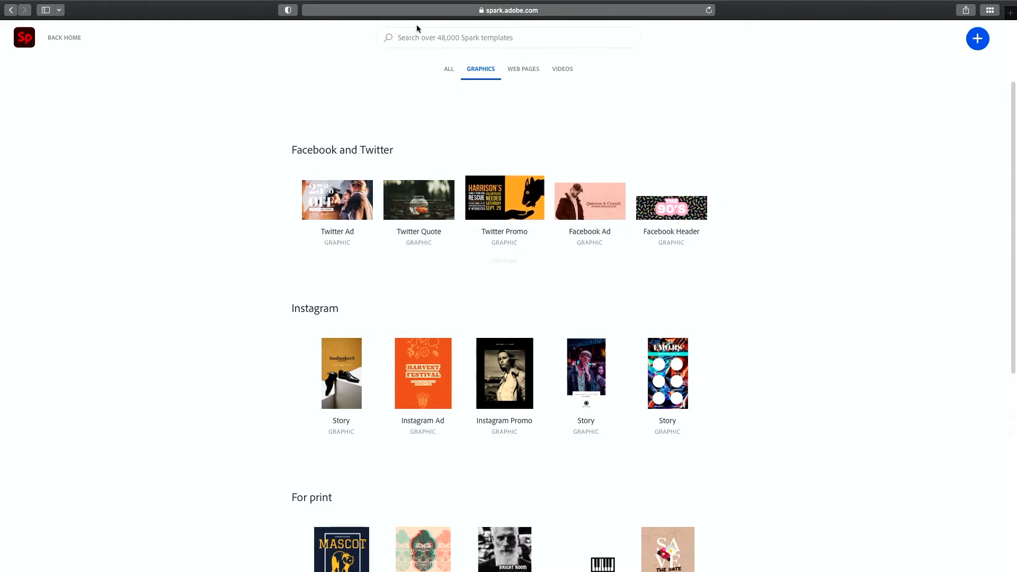
Return to all project types and search the Spark templates for "instagram"
left_click(450, 71)
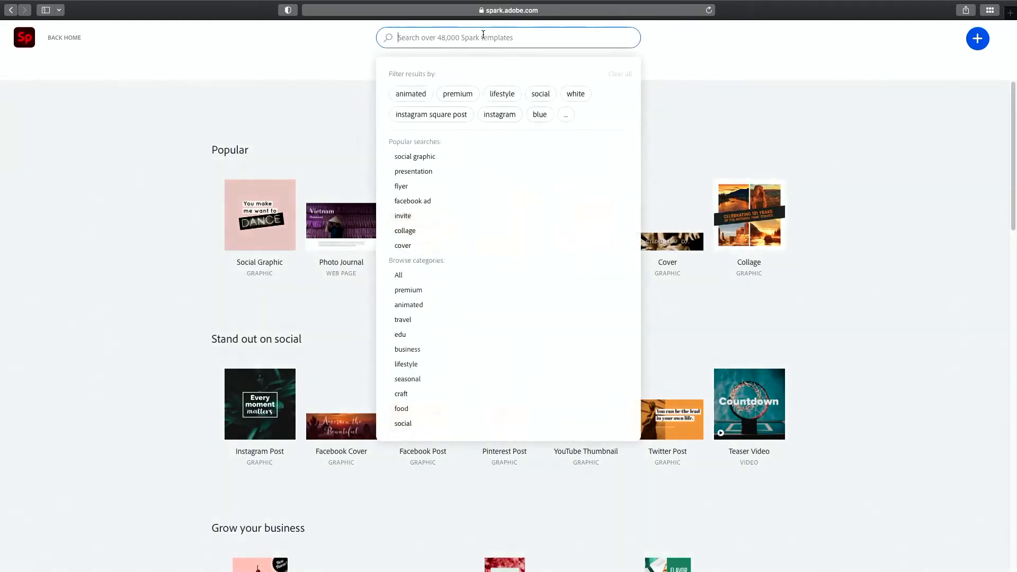
left_click(482, 35)
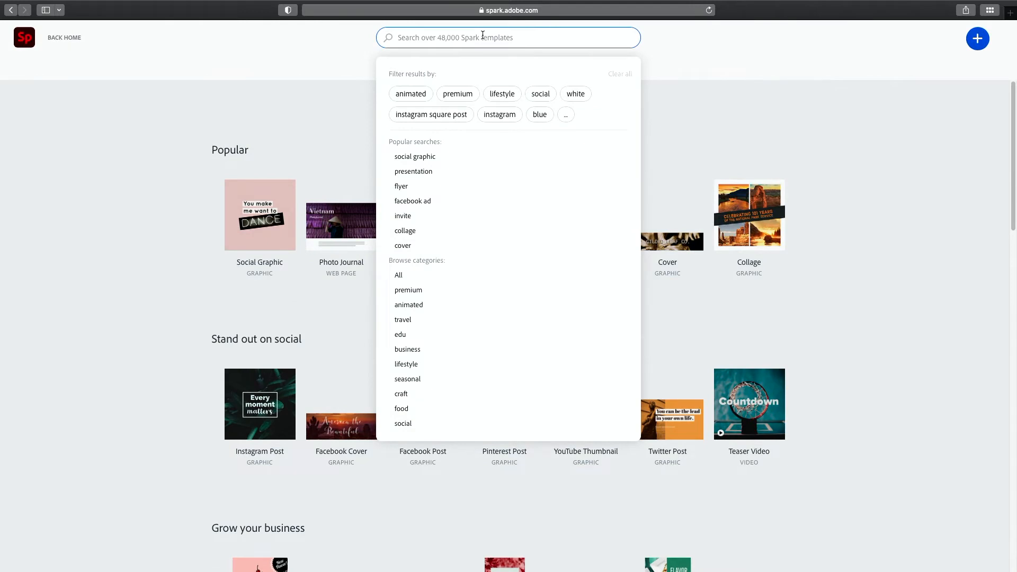
type("instagram")
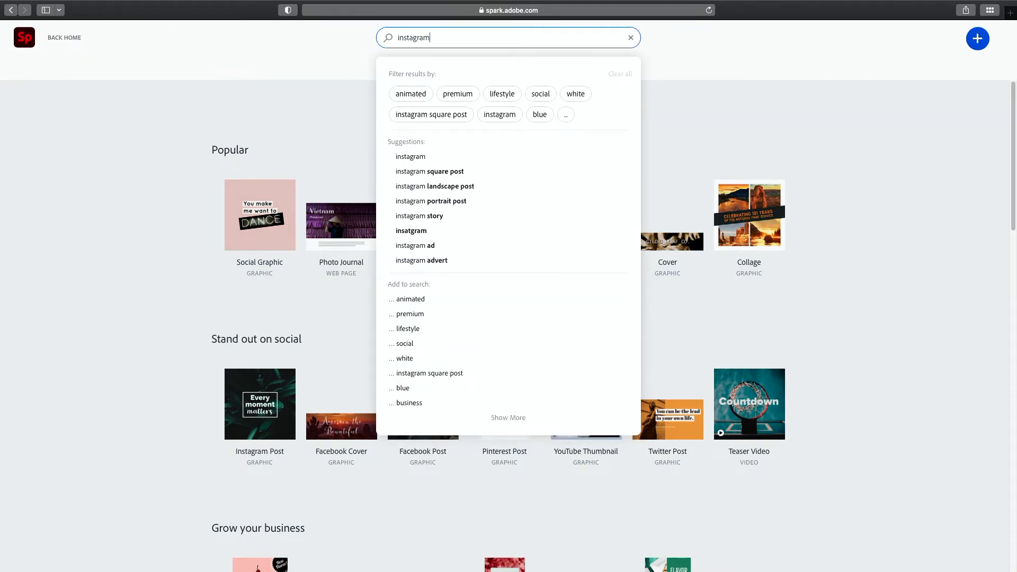
key("Return")
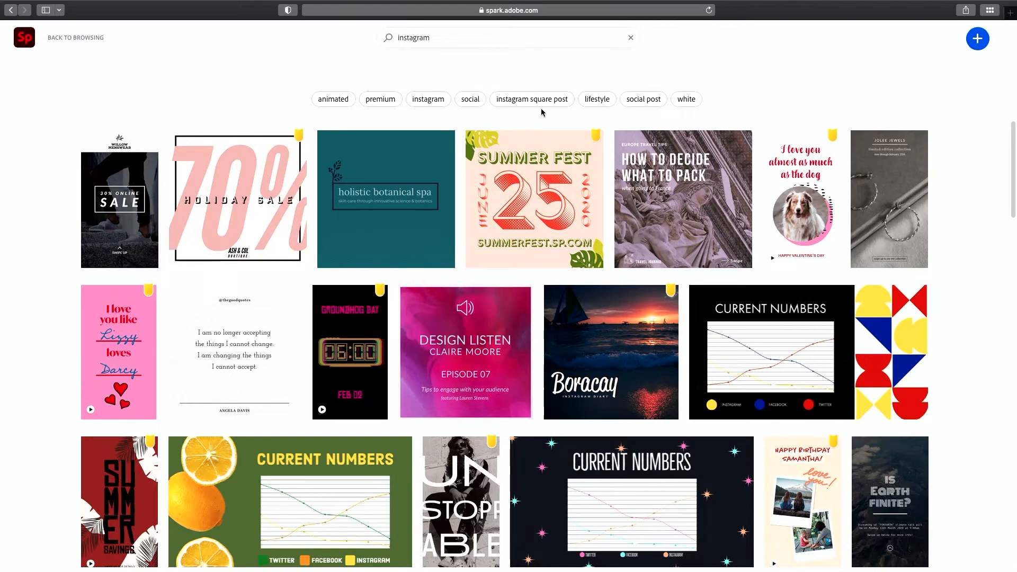
Look through the Instagram template search results for available designs
scroll(580, 199, "down", 1)
scroll(580, 198, "down", 7)
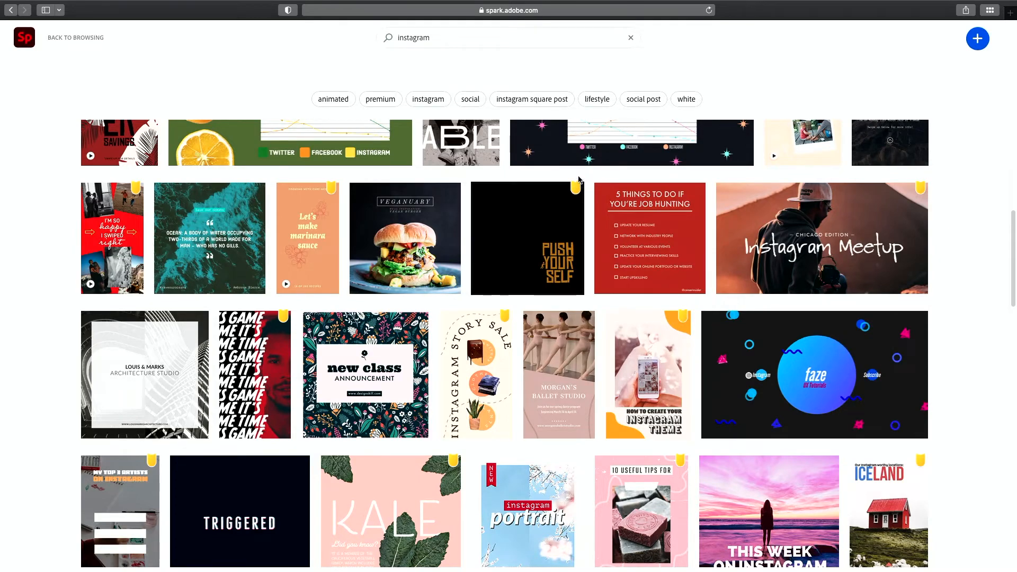
scroll(577, 180, "down", 6)
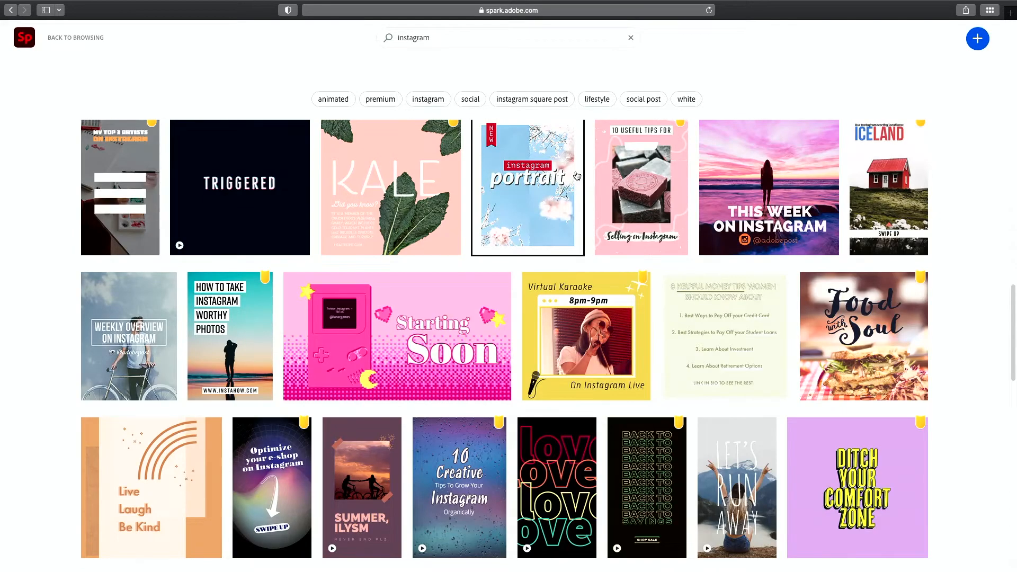
scroll(576, 178, "down", 7)
scroll(574, 177, "down", 4)
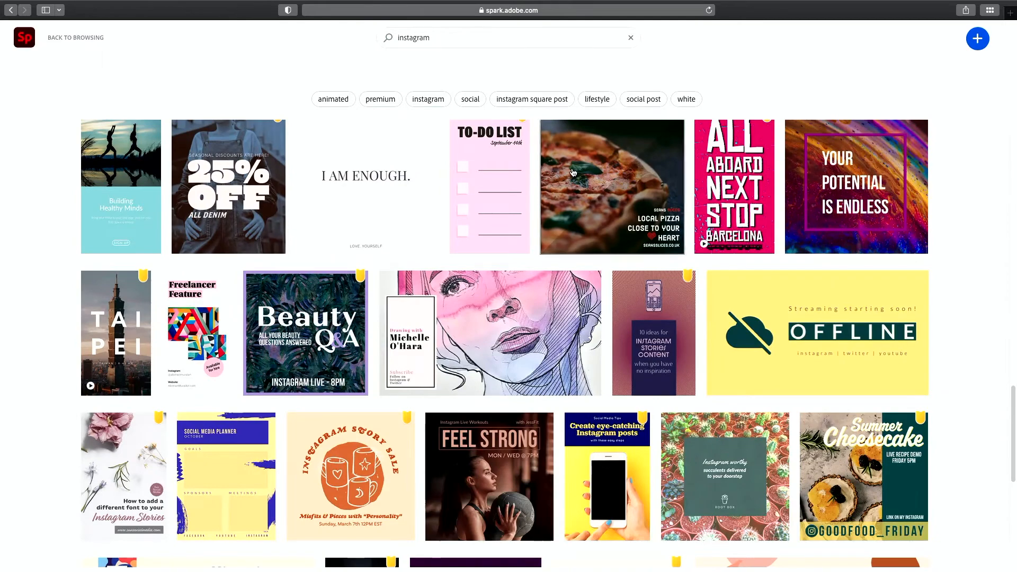
scroll(571, 171, "down", 6)
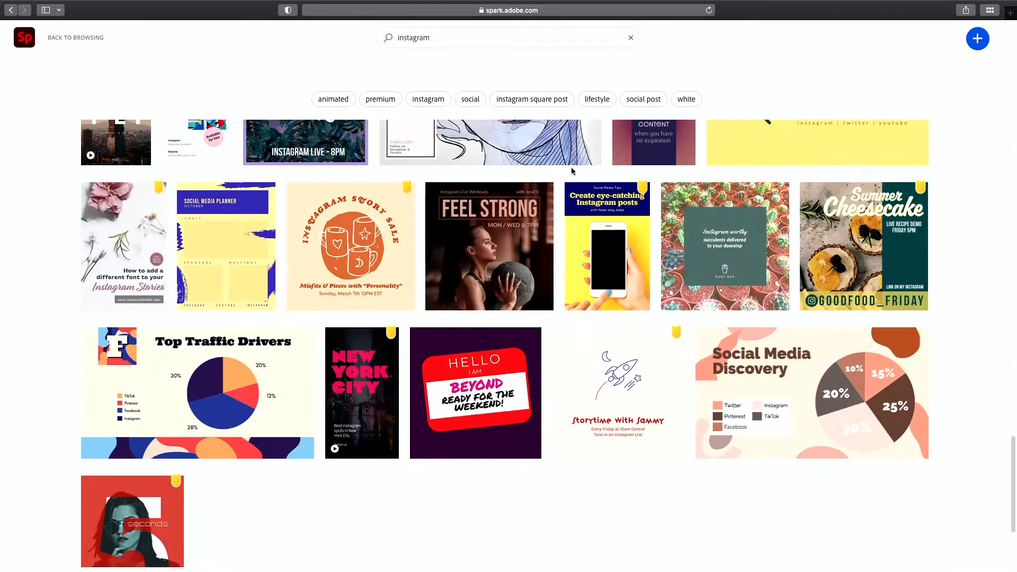
scroll(570, 171, "down", 1)
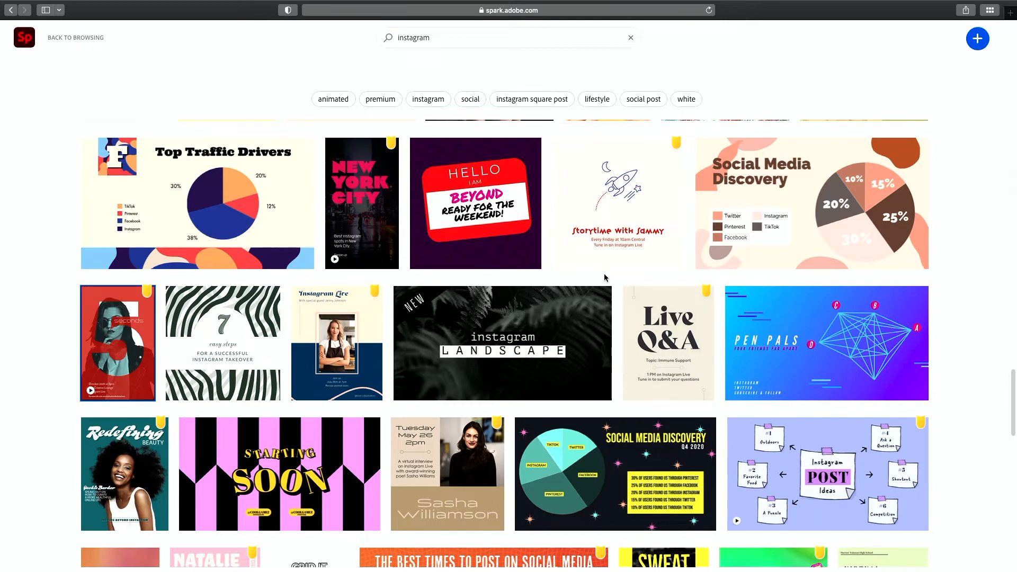
scroll(612, 276, "down", 10)
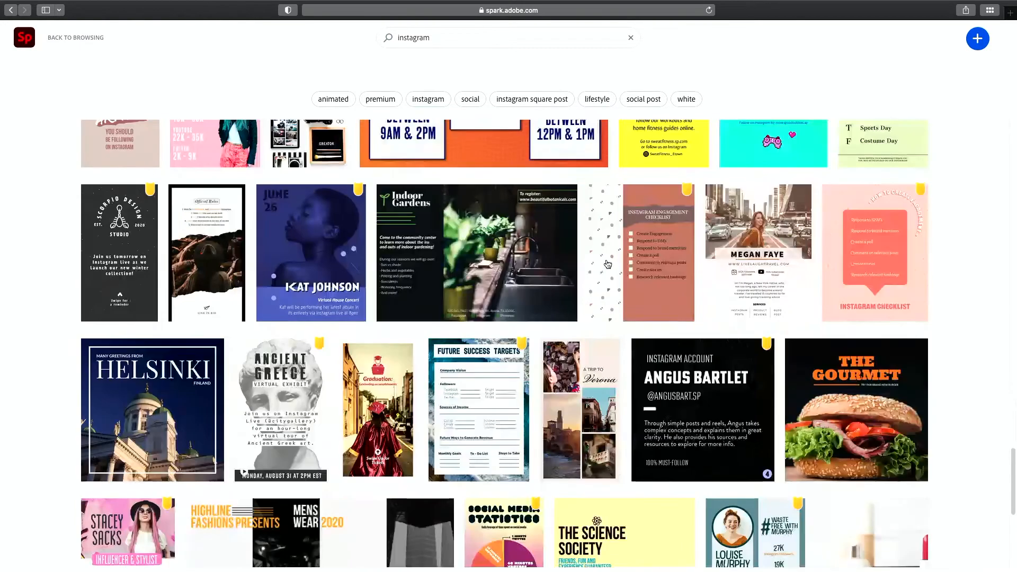
scroll(602, 268, "down", 5)
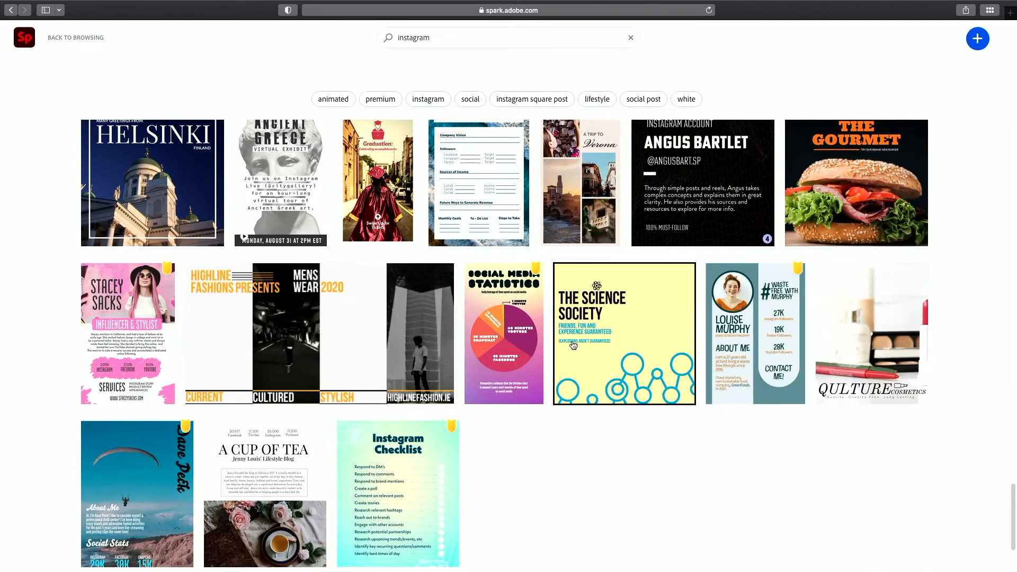
scroll(588, 331, "down", 15)
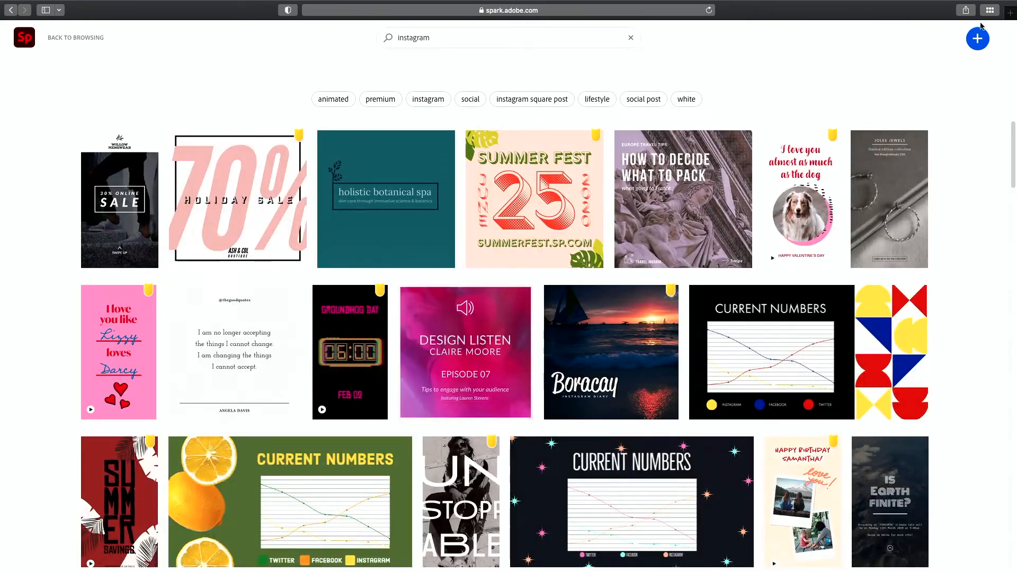
Create a custom size graphic, reviewing the social profile and standard sizes and choosing the 1080 x 1080 Instagram social post size
left_click(977, 39)
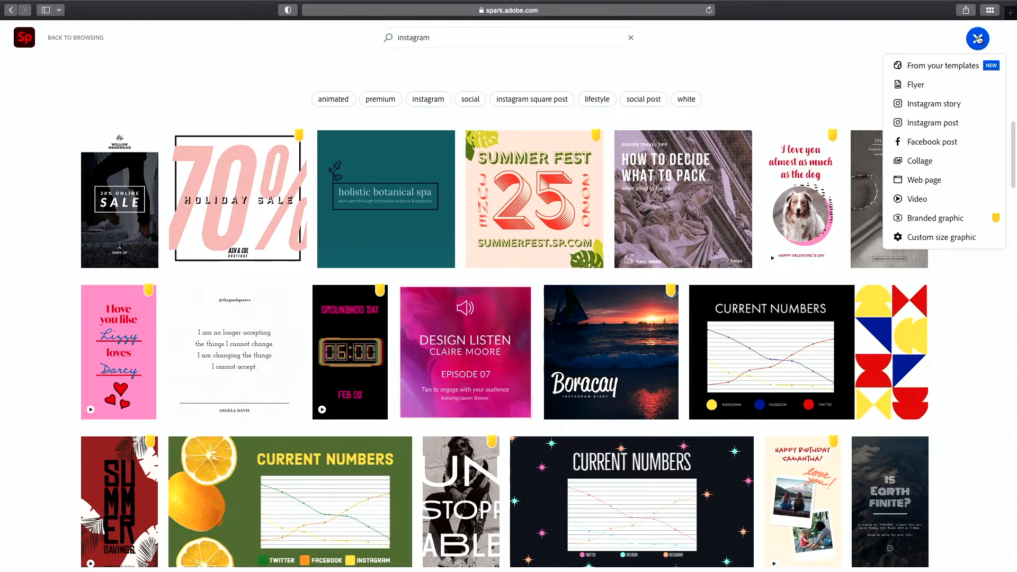
left_click(940, 240)
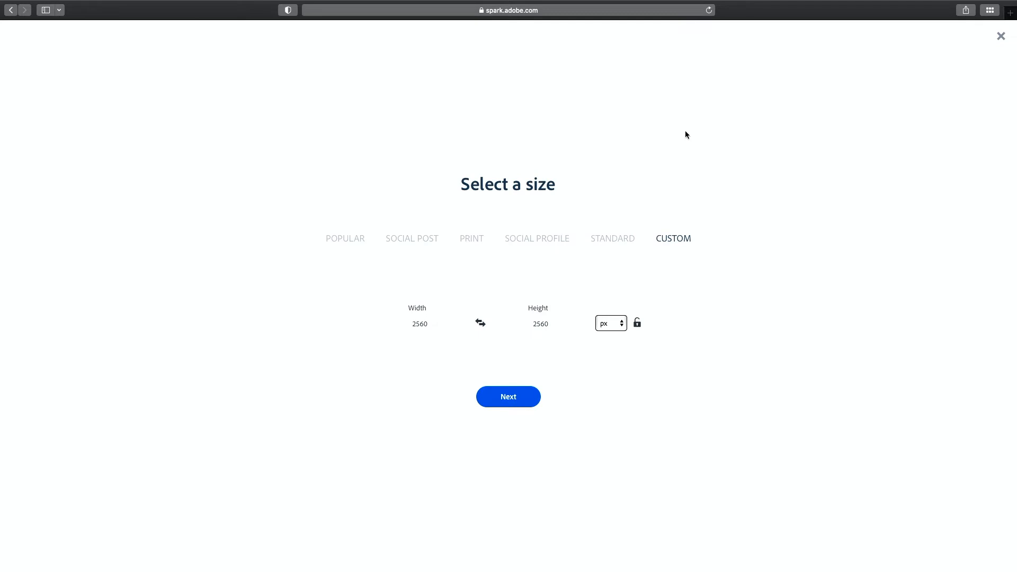
left_click(552, 241)
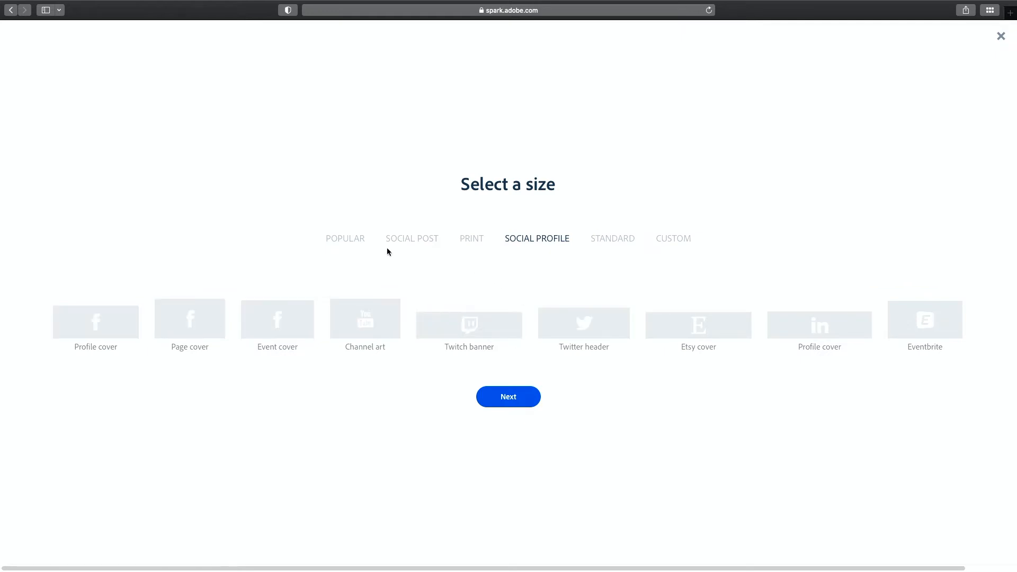
left_click(617, 242)
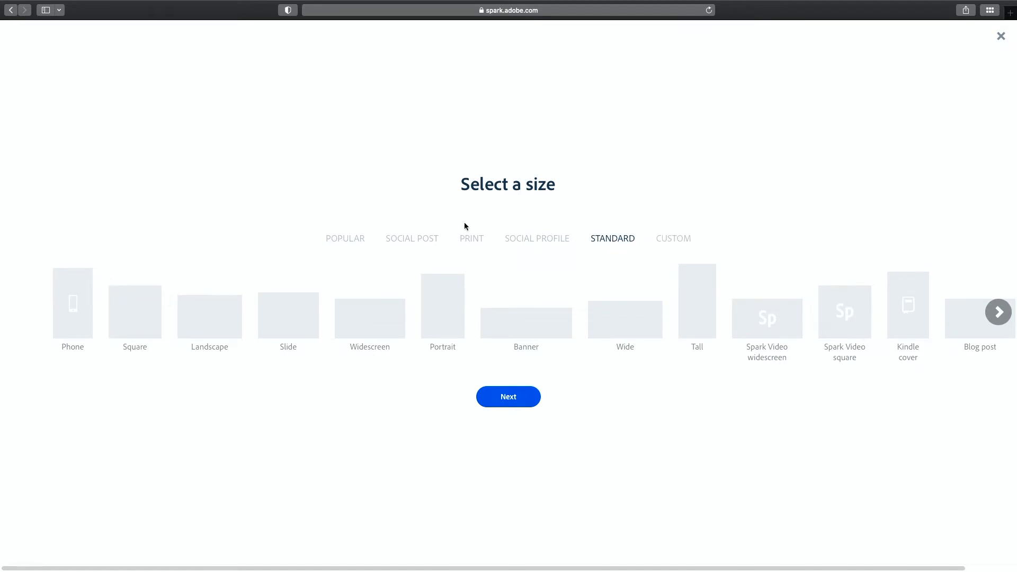
left_click(424, 243)
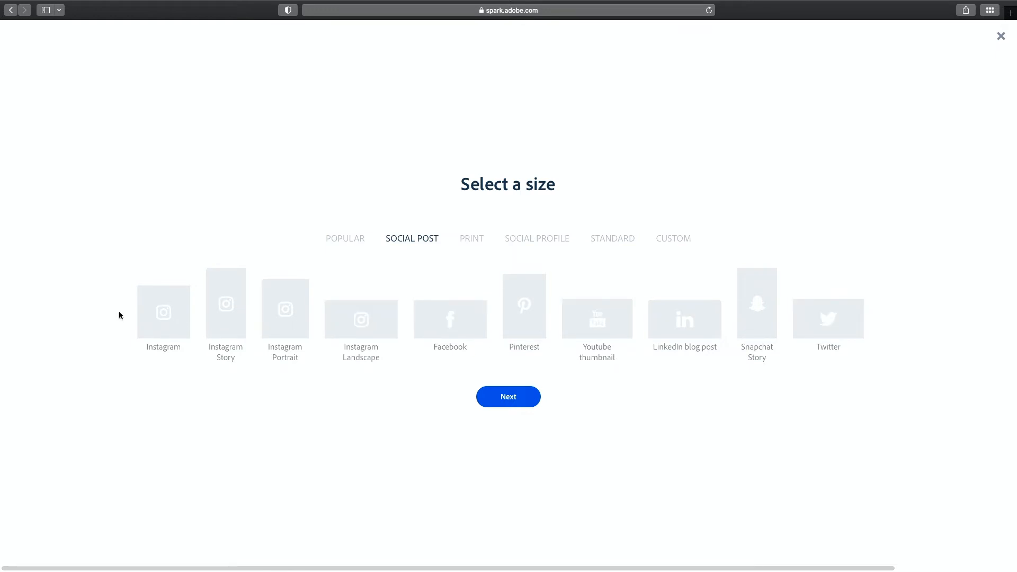
left_click(169, 316)
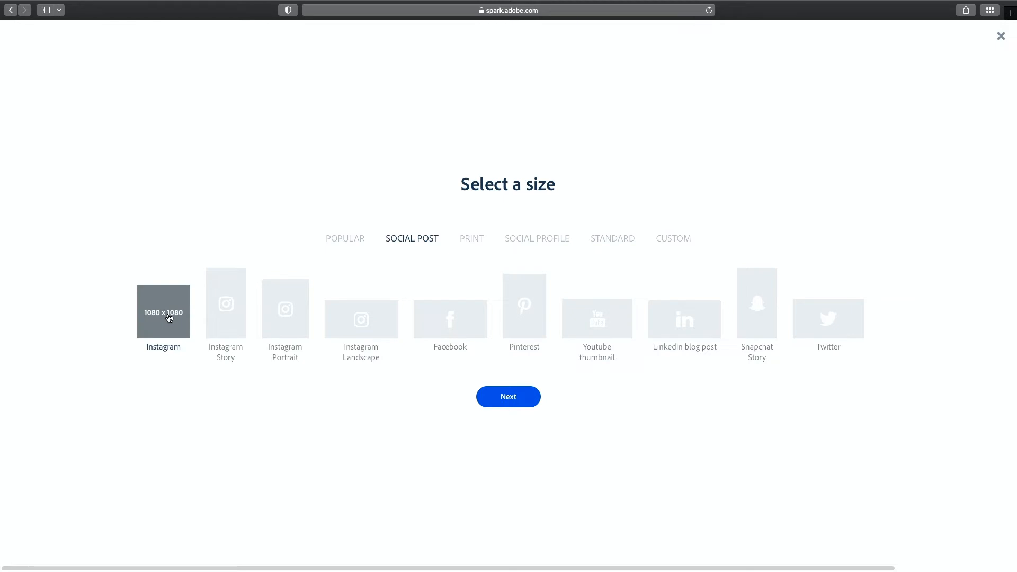
left_click(497, 396)
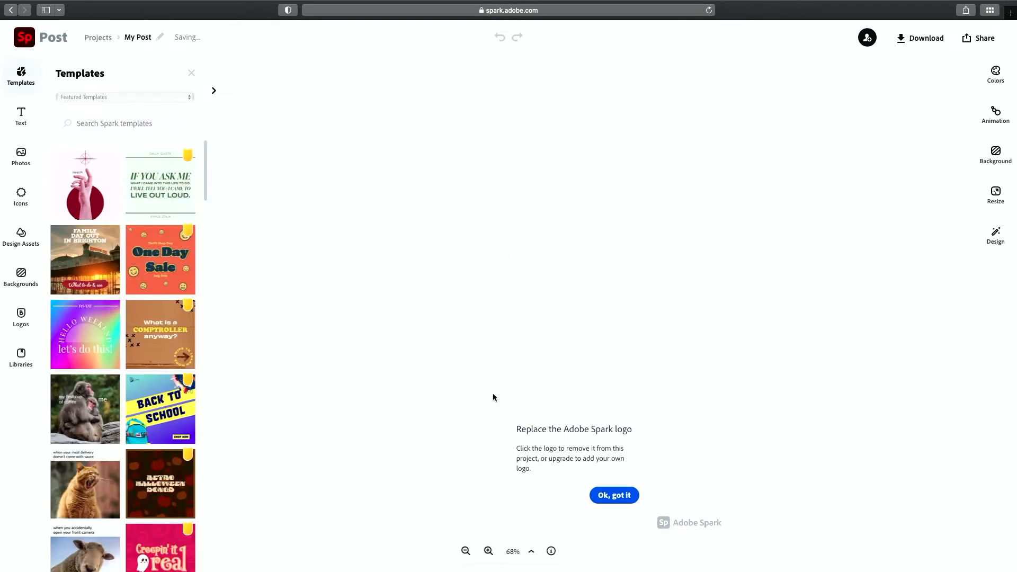
Dismiss the logo replacement tip and look through the text templates, previewing the premium "If Not Now When?" design
left_click(614, 495)
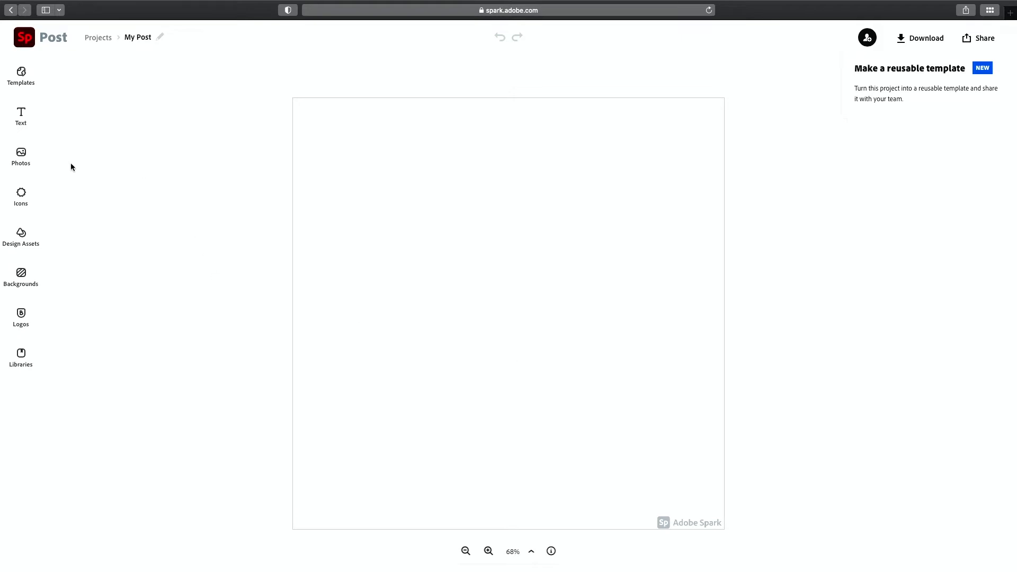
left_click(20, 108)
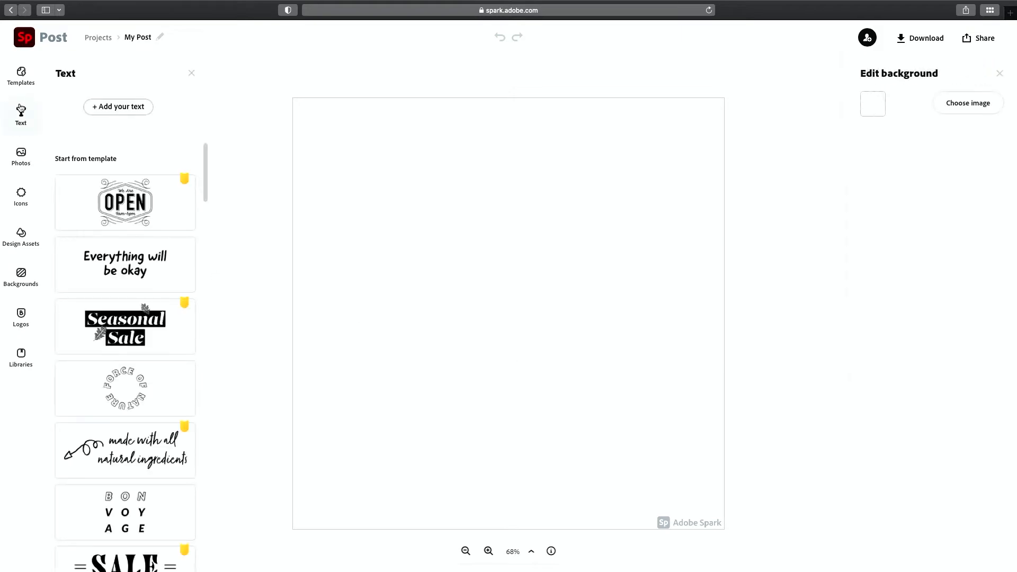
scroll(139, 259, "down", 3)
scroll(139, 259, "down", 5)
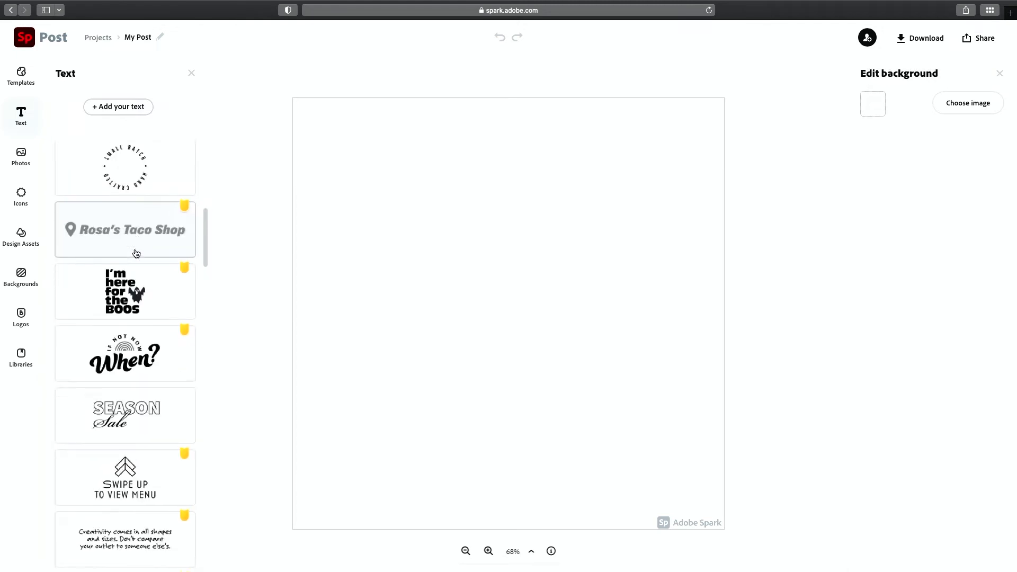
scroll(136, 253, "down", 1)
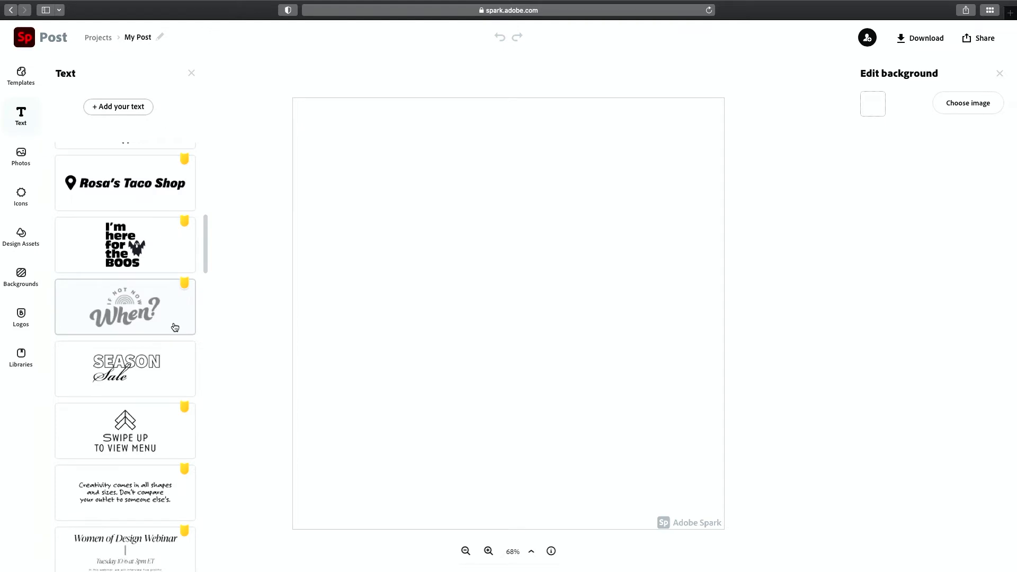
scroll(175, 327, "down", 1)
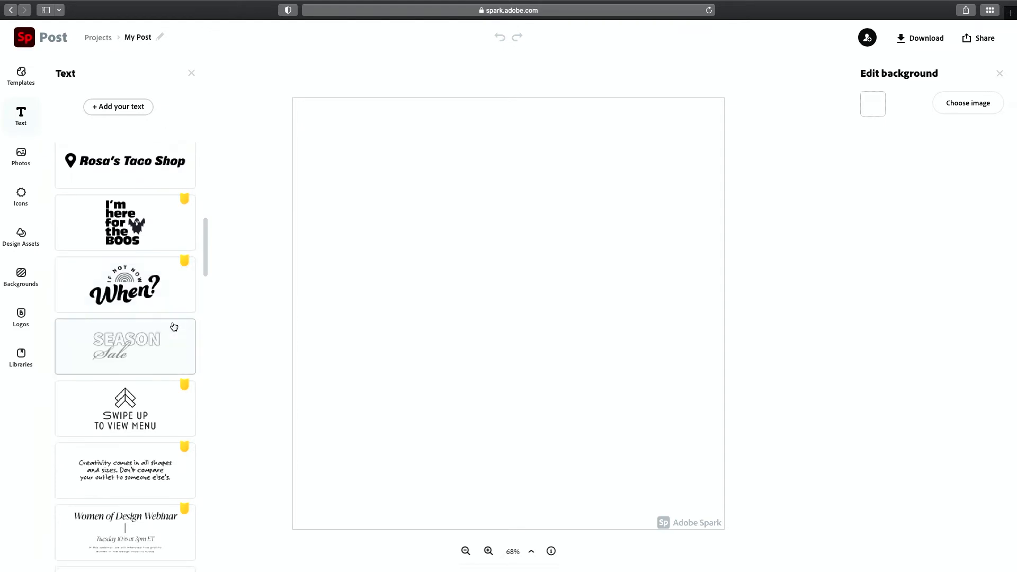
left_click(152, 297)
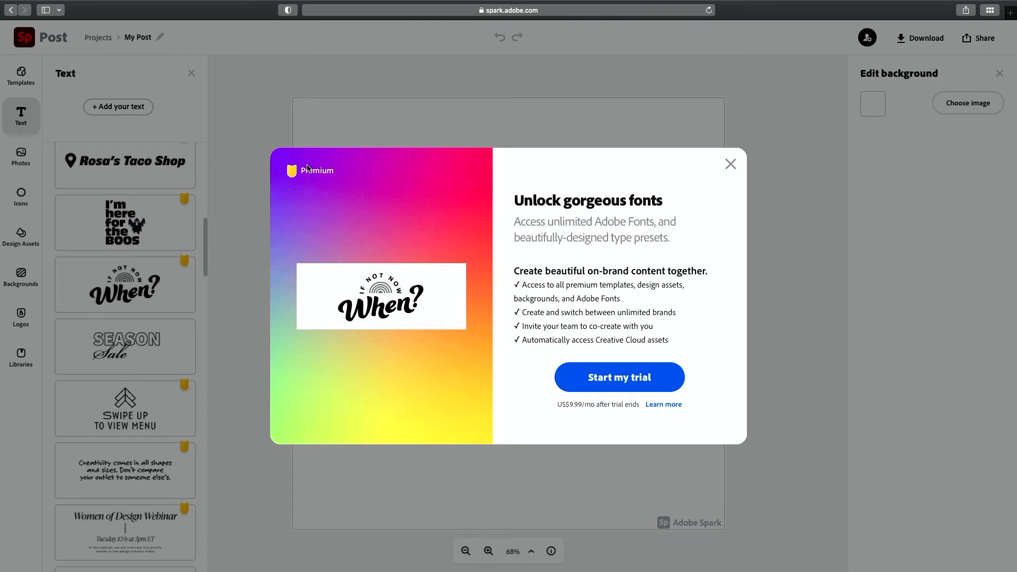
left_click(730, 163)
scroll(172, 336, "down", 8)
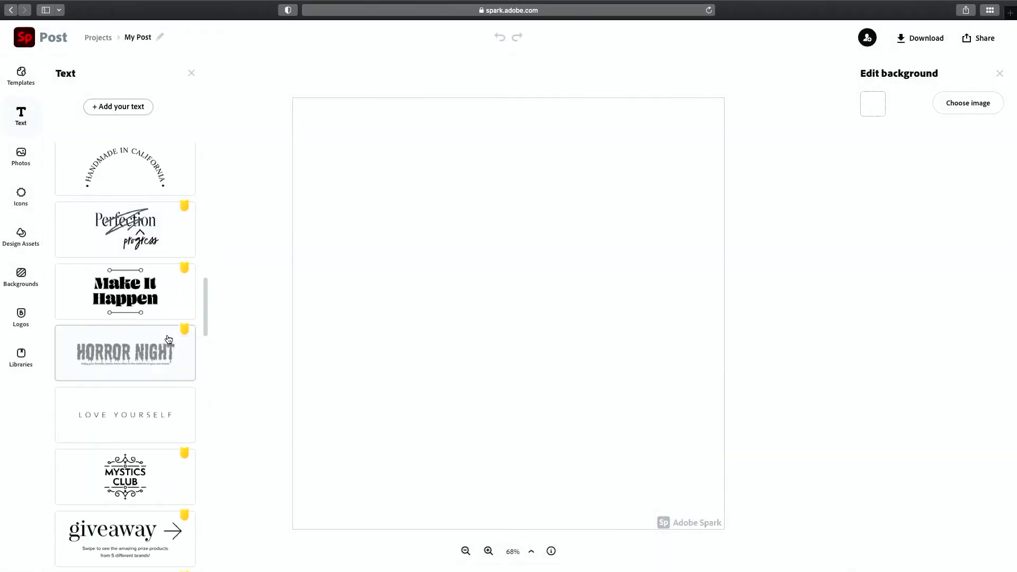
scroll(159, 313, "down", 6)
scroll(159, 310, "down", 5)
scroll(150, 313, "down", 6)
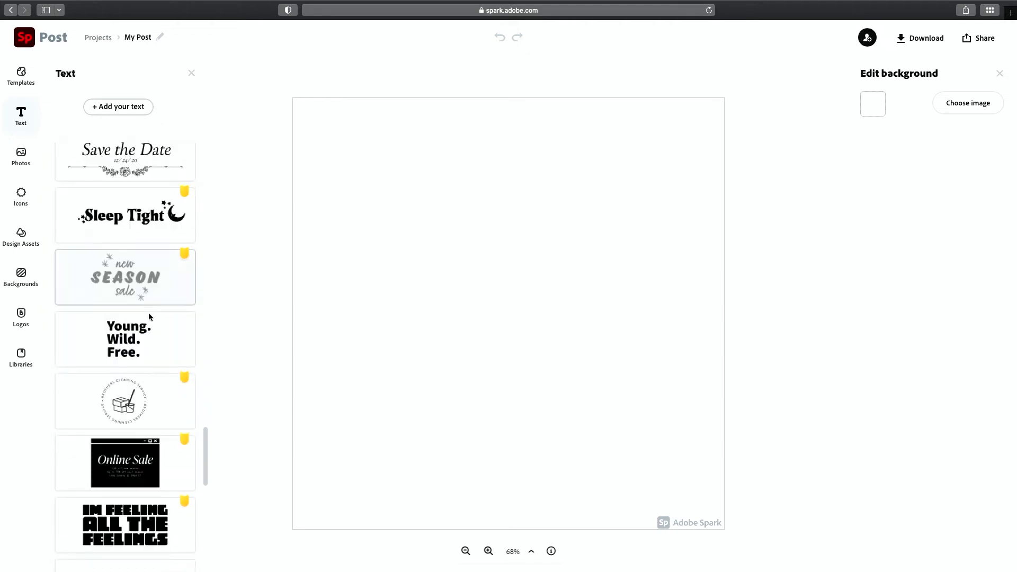
Add the "Young. Wild. Free." text template and replace its wording with the owner's possessive first name, "CPT202" and "Podcast" on three lines
left_click(147, 338)
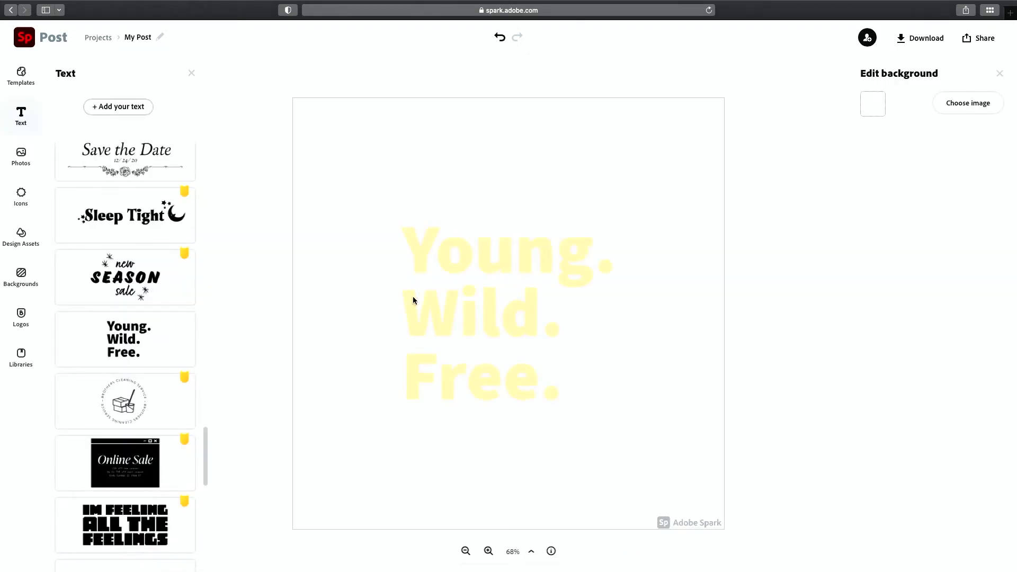
left_click(540, 257)
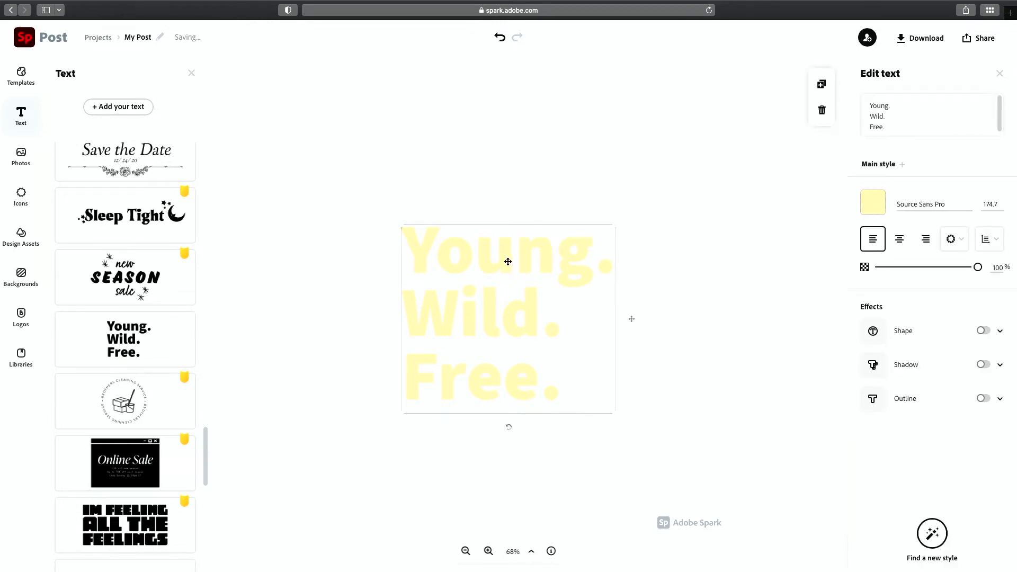
left_click(911, 118)
key("super+a")
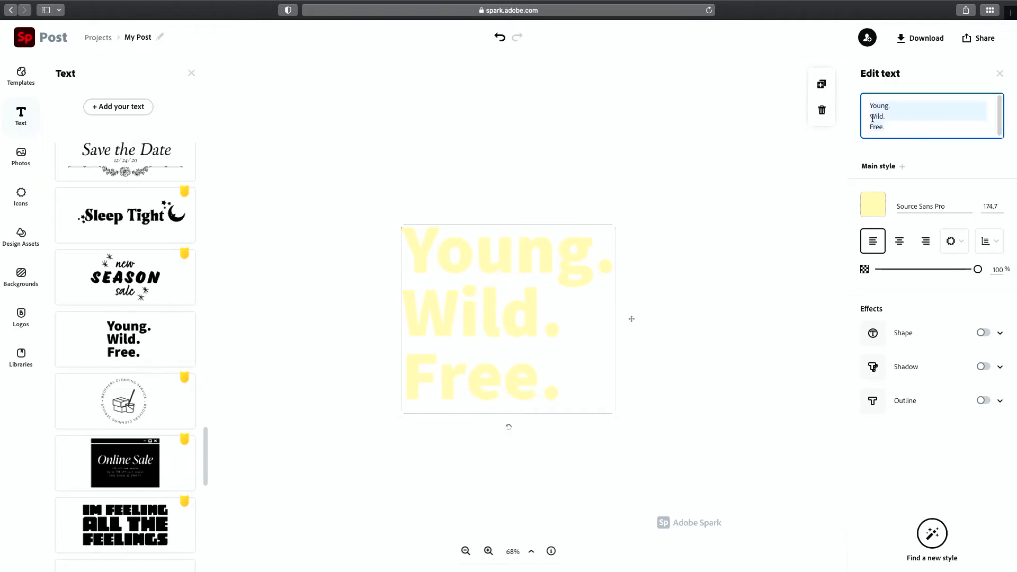
type("Jeremiah's")
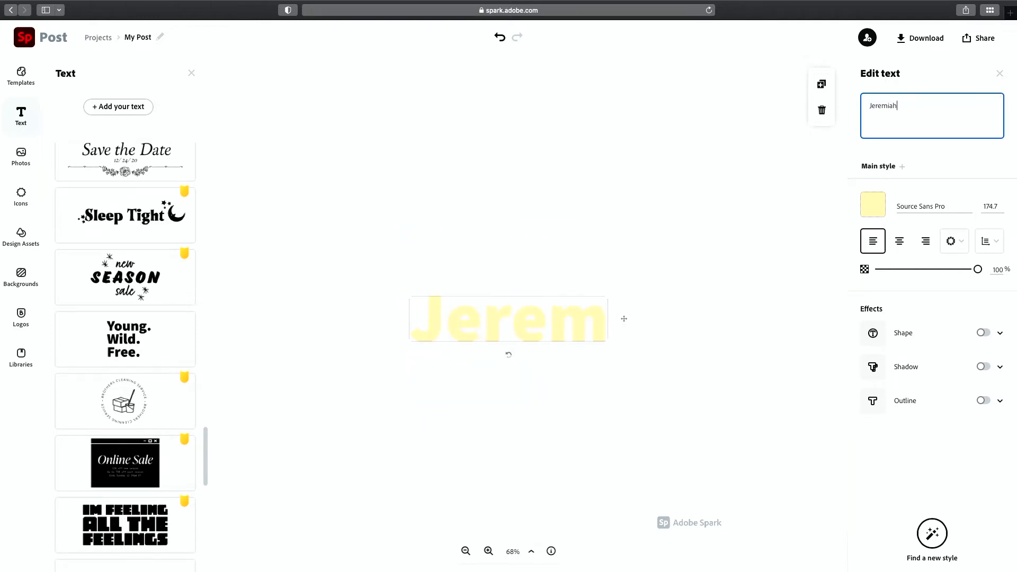
type("CPT202")
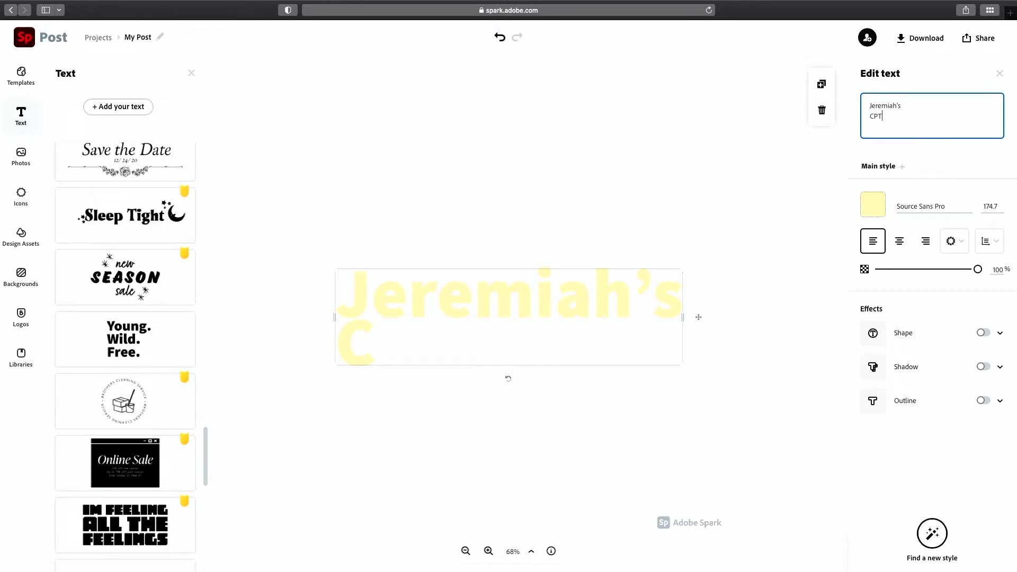
key("Return")
type("Podcast")
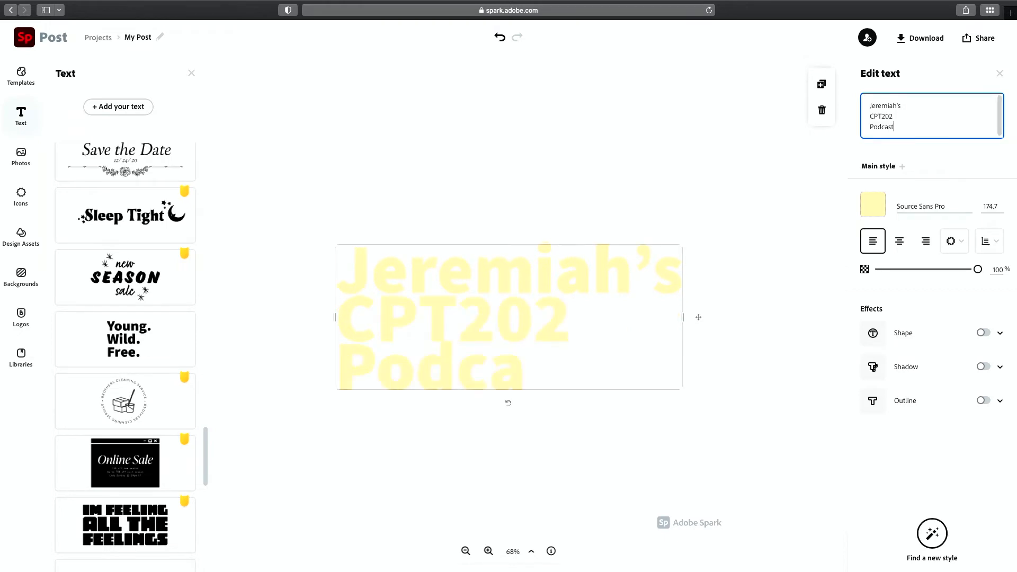
Center-align the podcast title and change its text color to the palette's teal, #207178
left_click(900, 241)
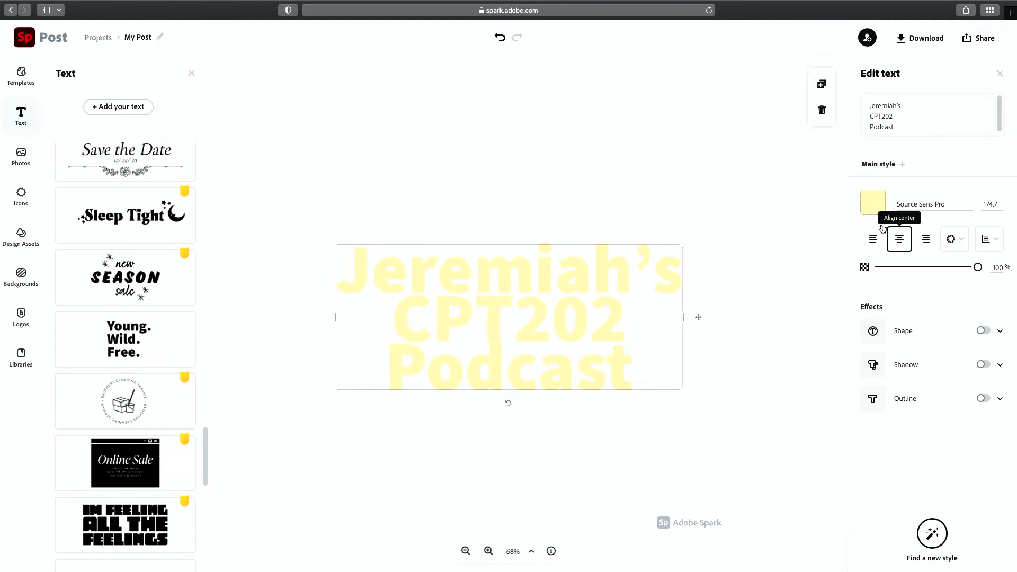
left_click(873, 202)
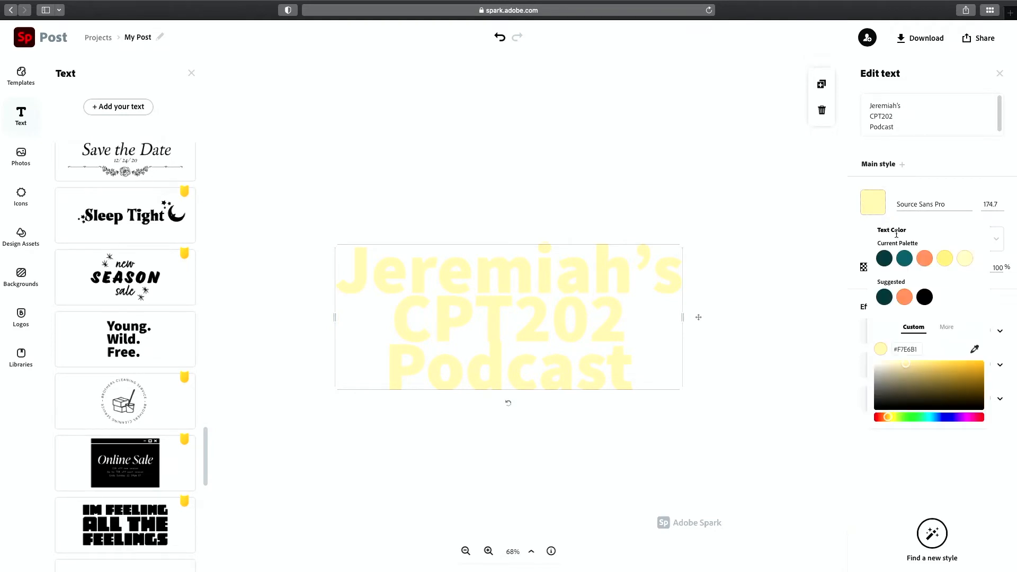
left_click(904, 259)
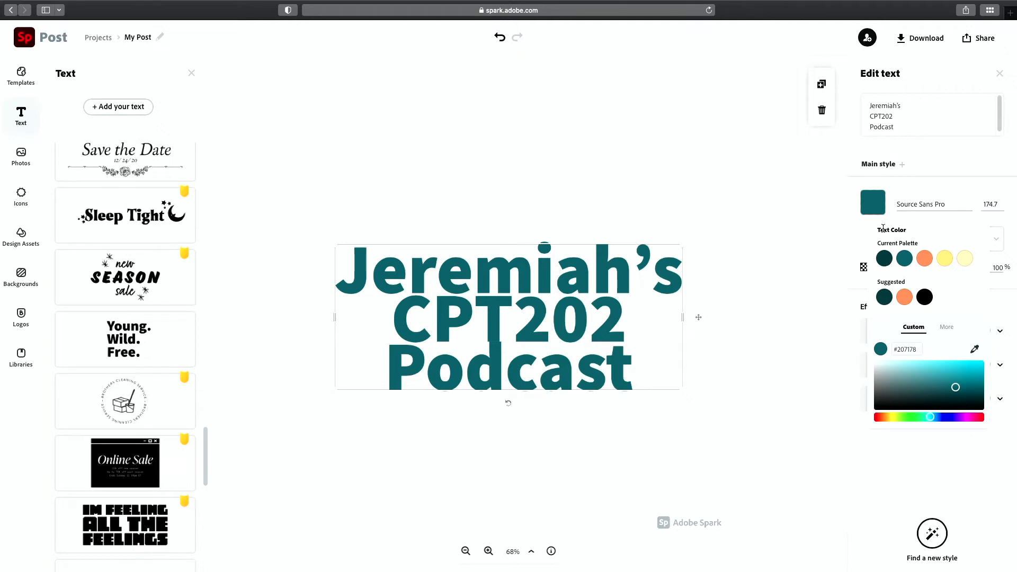
left_click(935, 186)
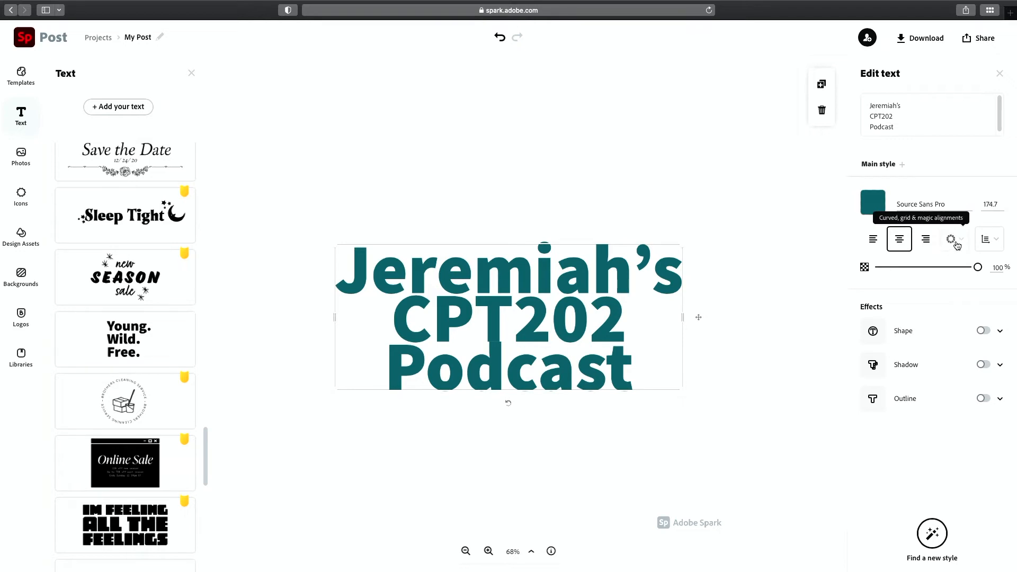
Try the Shape effect on the title without keeping it, and set the line spacing to 32
left_click(984, 331)
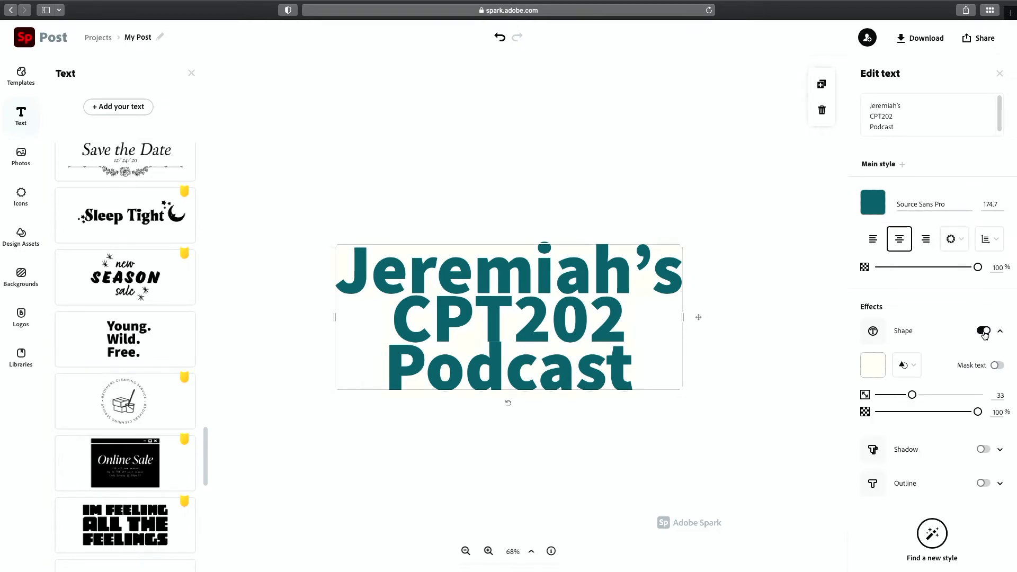
left_click(984, 331)
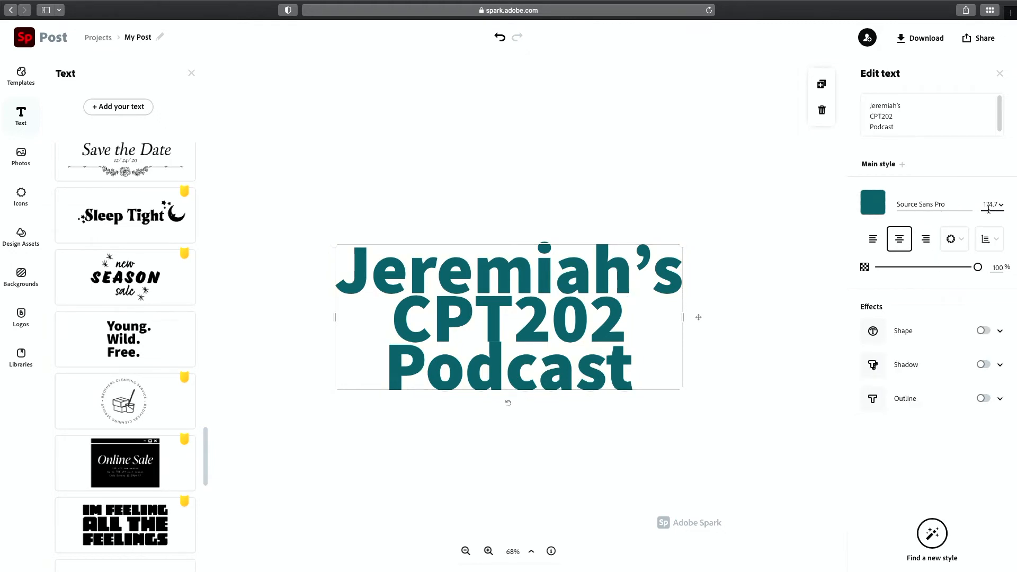
left_click(999, 241)
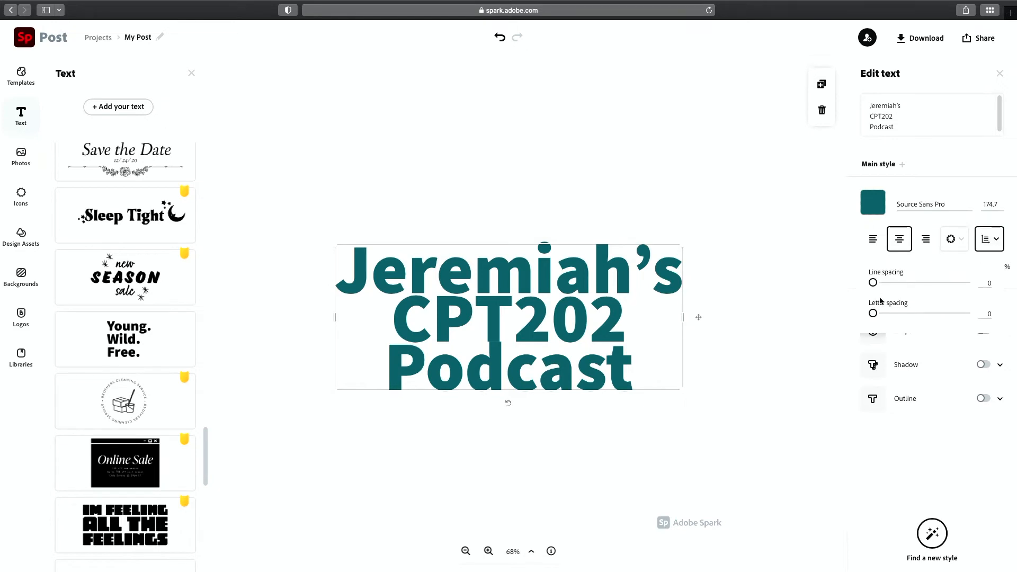
left_click_drag(876, 287, 872, 315)
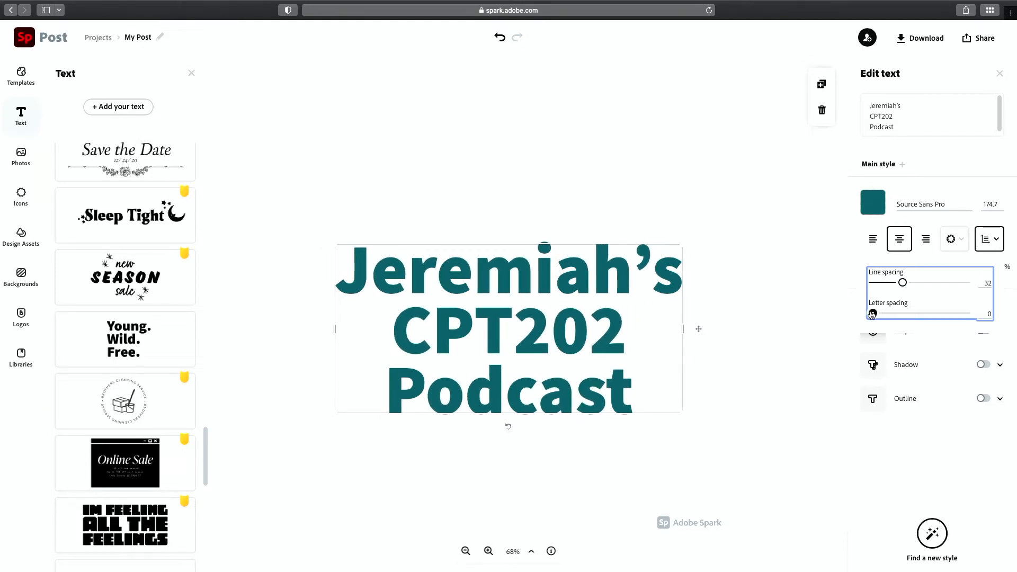
left_click(568, 184)
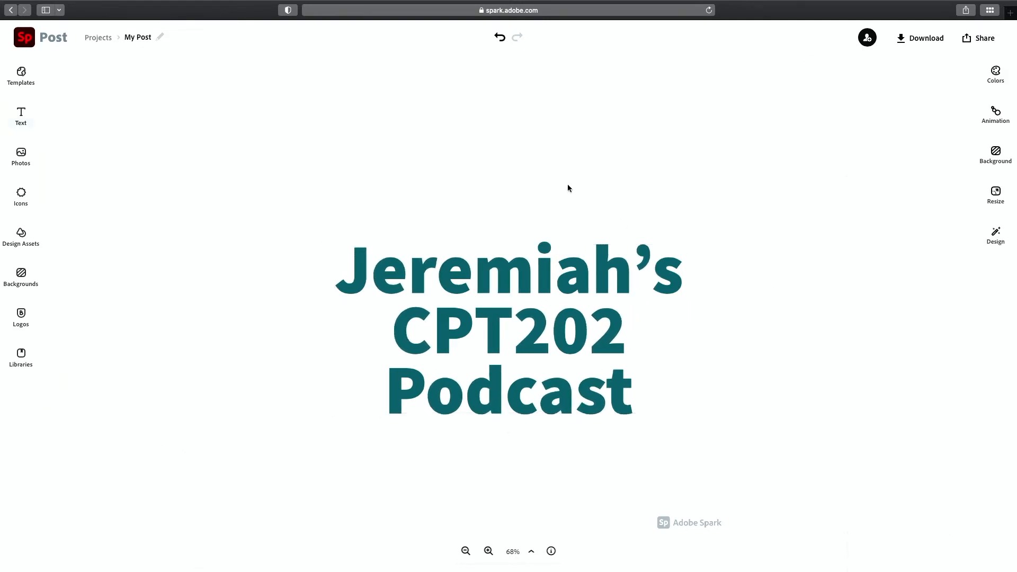
Scale the title text down to a font size of about 150 and center it on the canvas
left_click(558, 152)
left_click(557, 288)
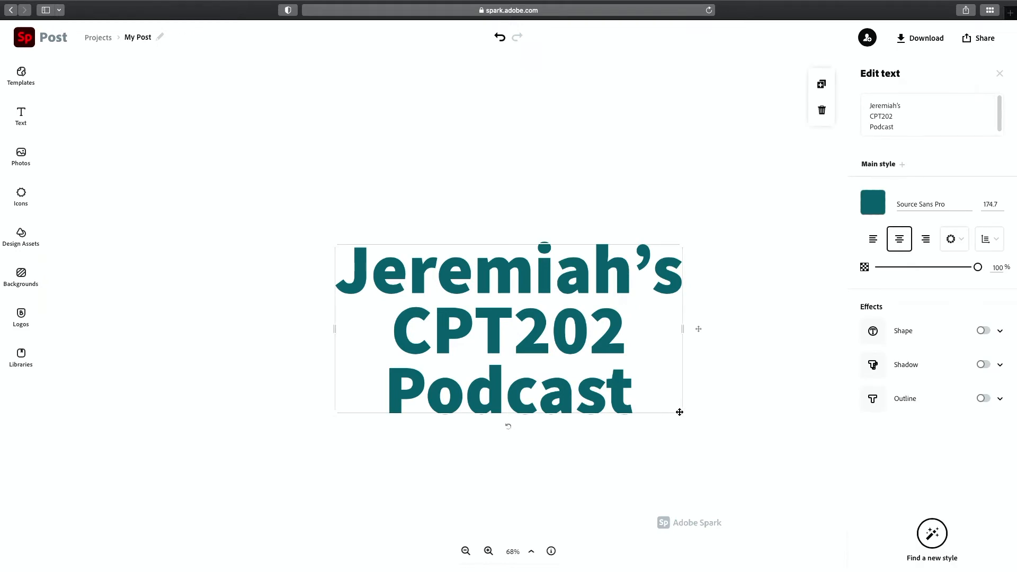
left_click_drag(682, 414, 632, 389)
left_click_drag(458, 304, 484, 310)
left_click(813, 294)
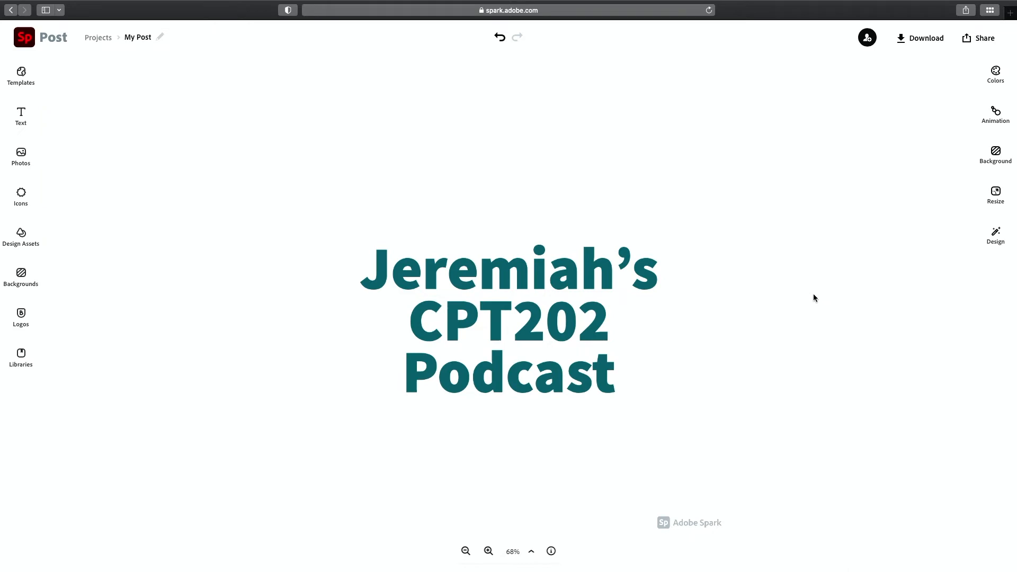
Search the free photos for "circle" and set the bright blue water swirl photo as the background image
left_click(722, 283)
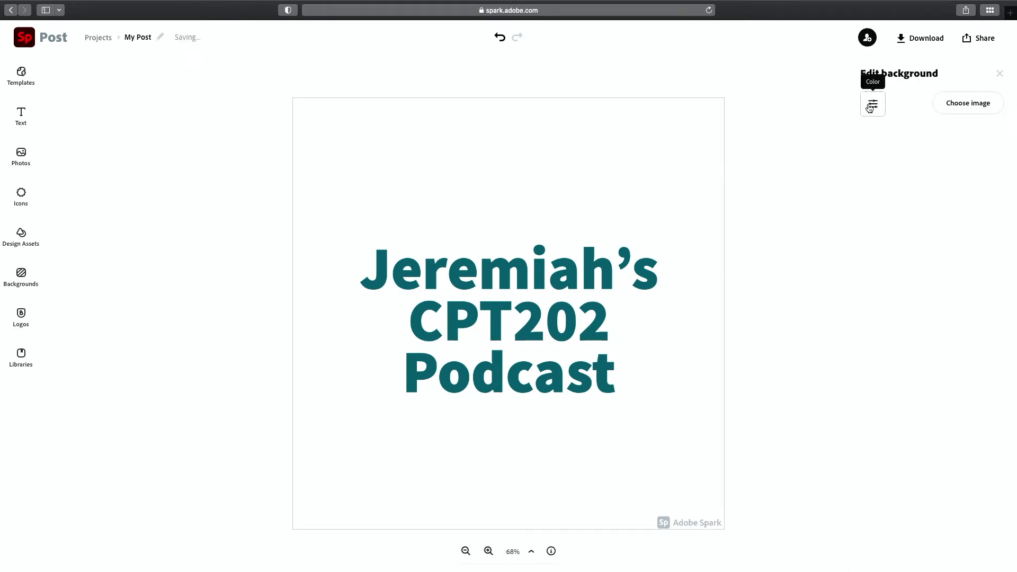
left_click(956, 111)
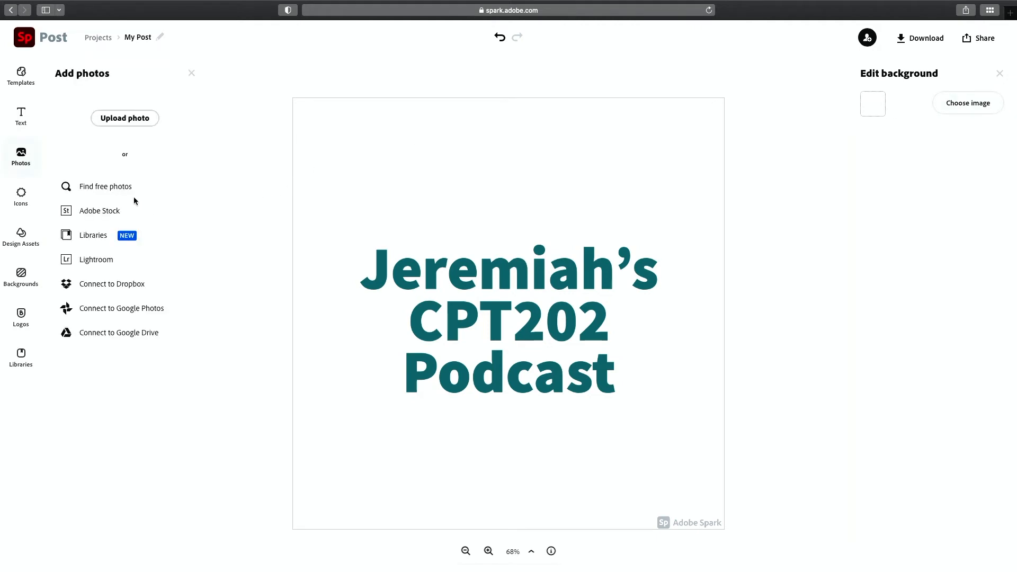
left_click(117, 188)
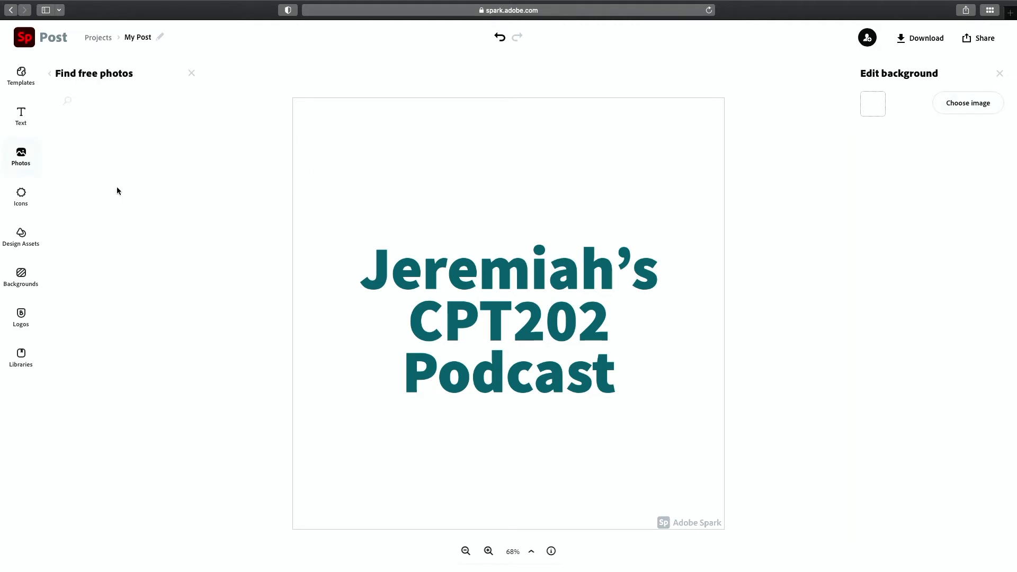
type("circle")
key("Return")
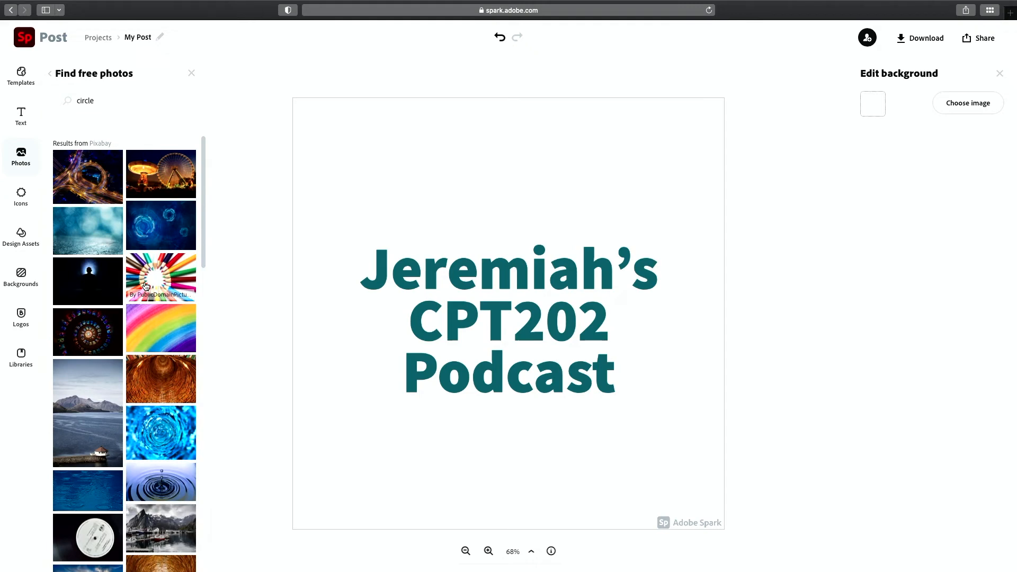
left_click(175, 434)
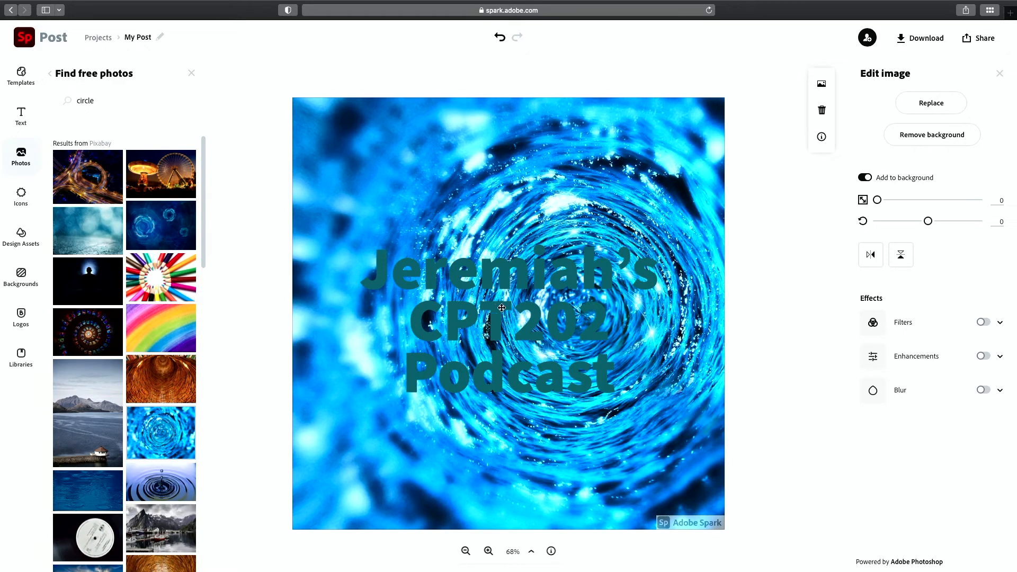
Change the title's text color to the palette's off-white, #F7F6F1
left_click(558, 283)
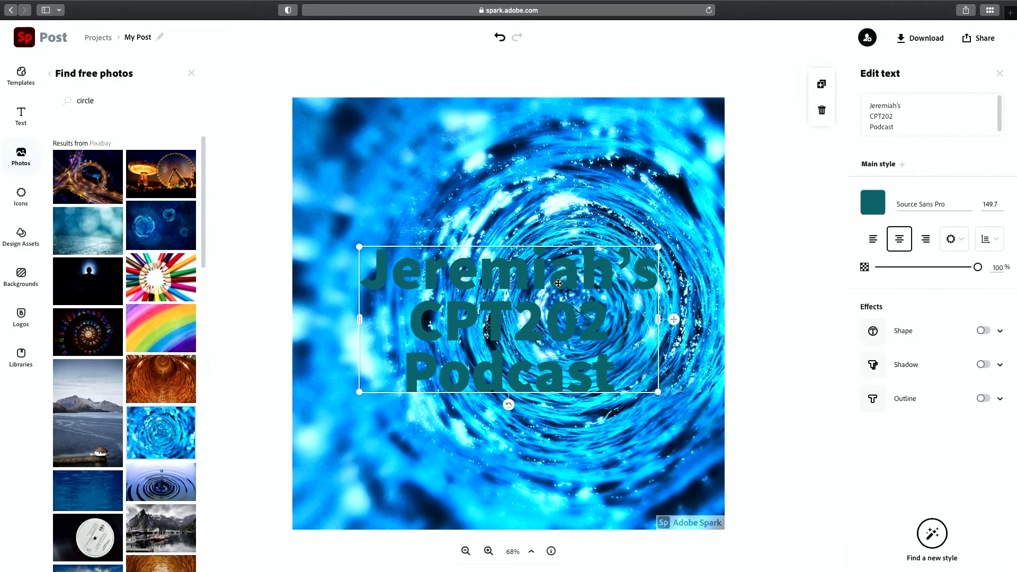
left_click(873, 202)
left_click(965, 259)
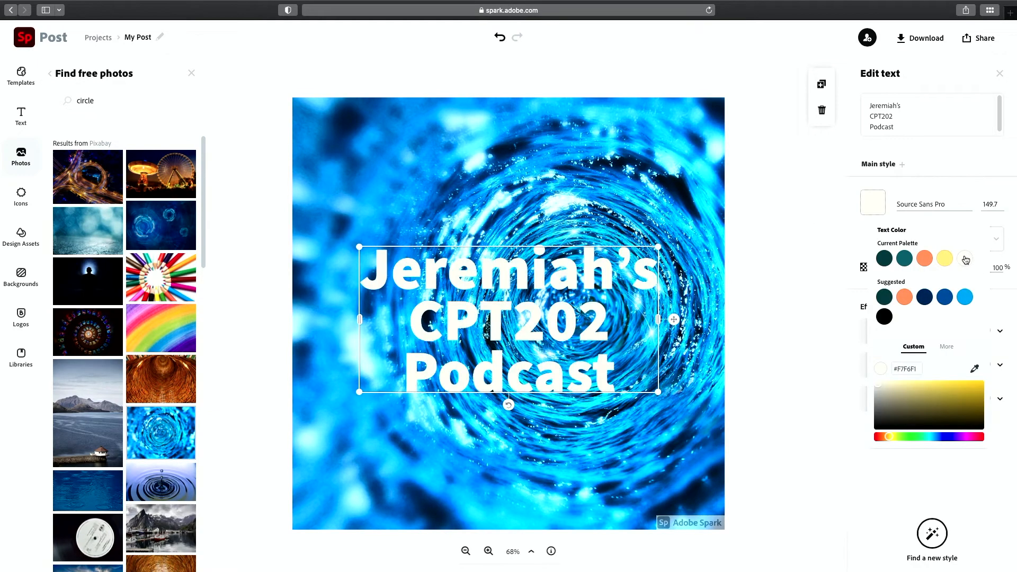
left_click(811, 316)
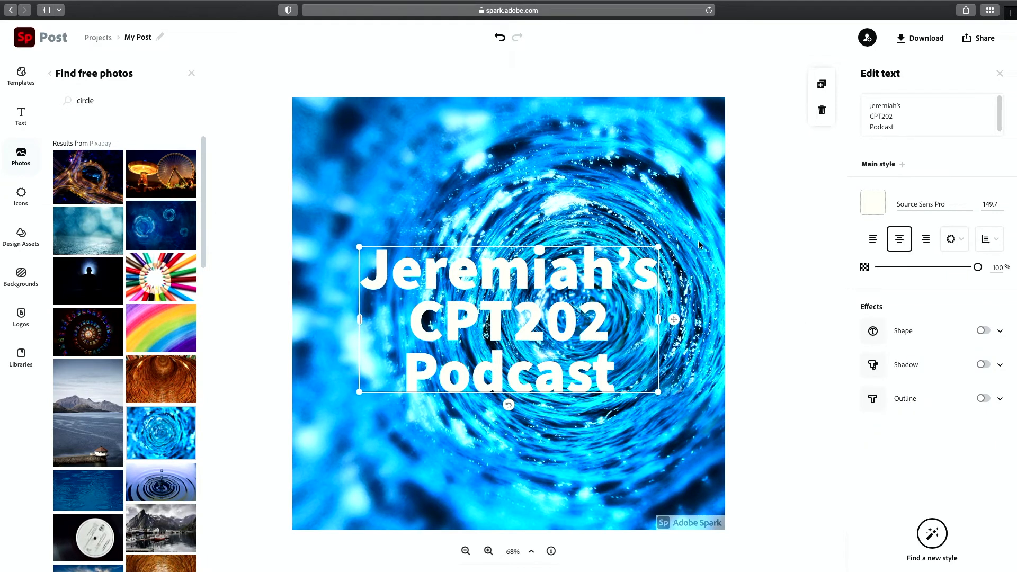
Turn on the title's Shadow effect and set the shadow color to black, #000000
left_click(983, 366)
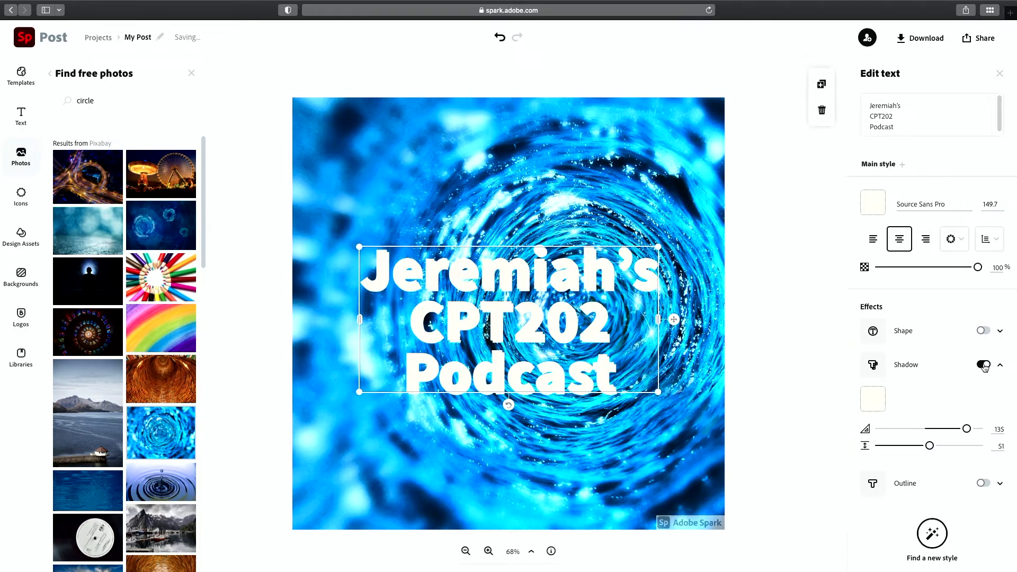
left_click(872, 399)
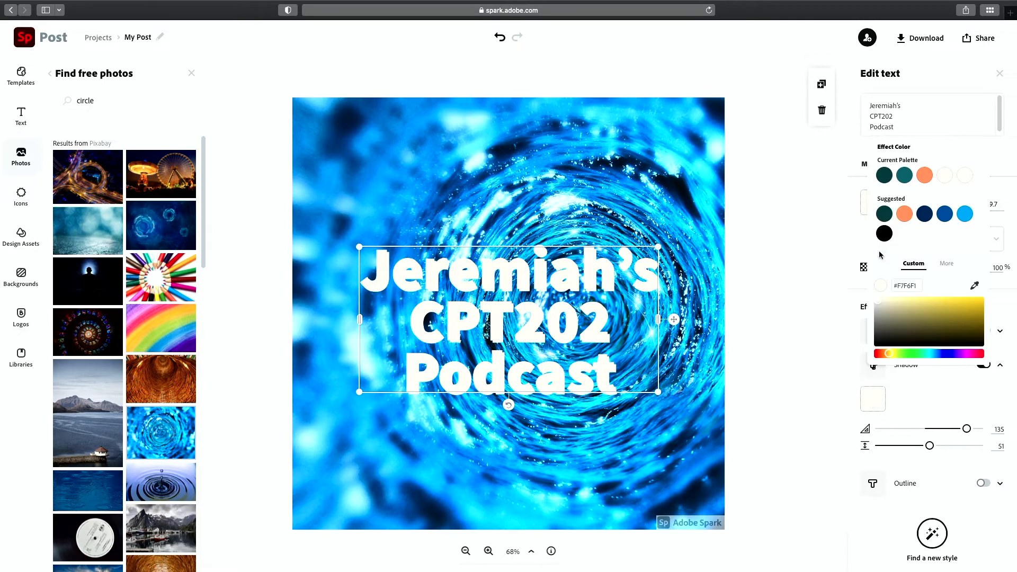
left_click(889, 336)
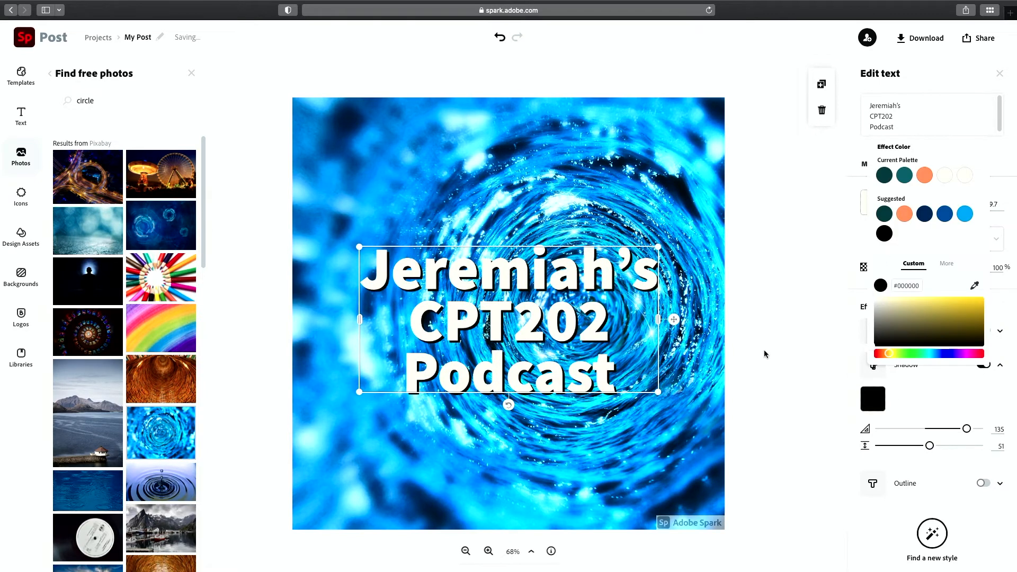
left_click(776, 342)
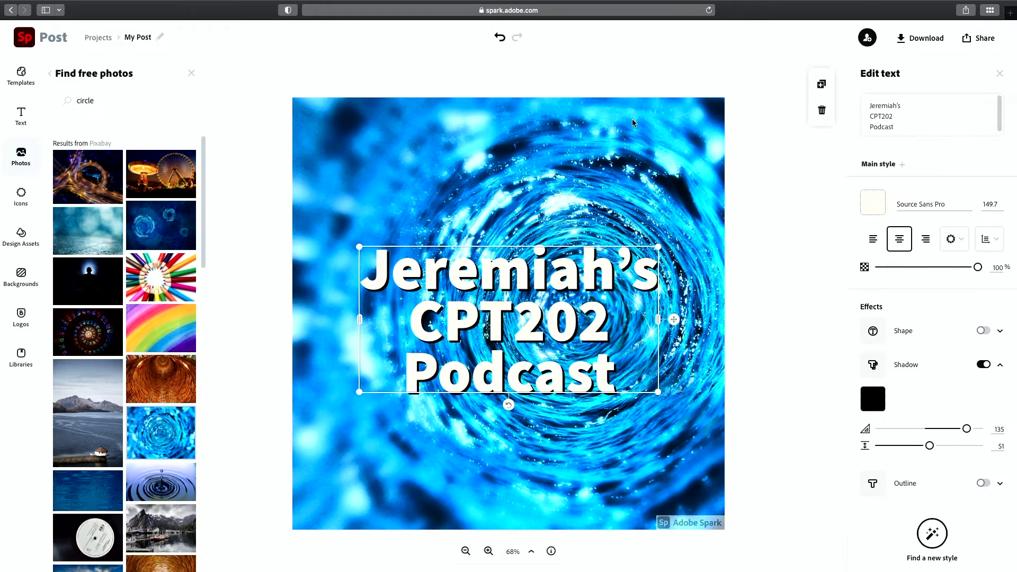
Turn on filters for the blue swirl background photo, try Grayscale, and apply the Darken filter
left_click(661, 168)
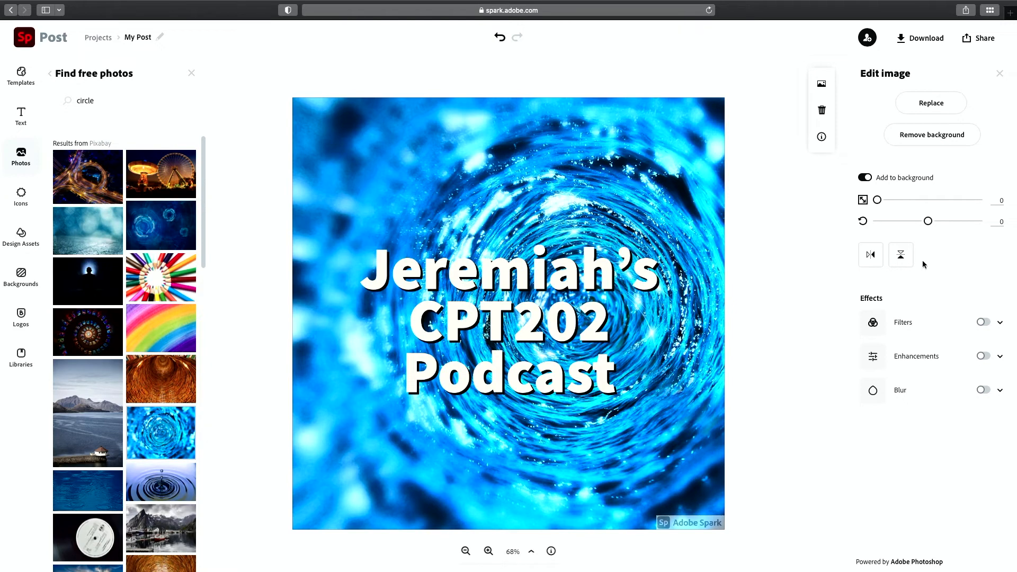
left_click(983, 323)
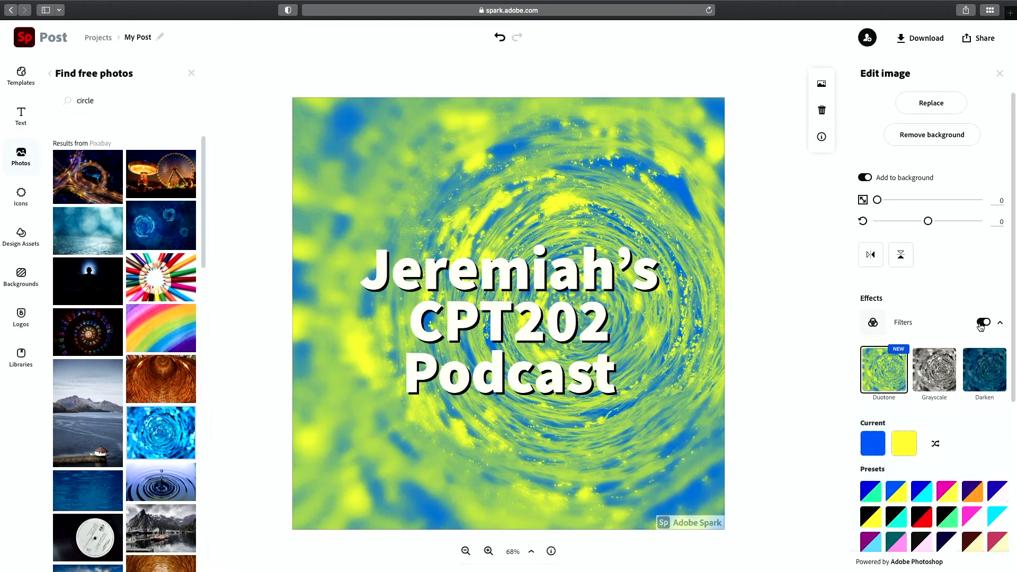
left_click(935, 393)
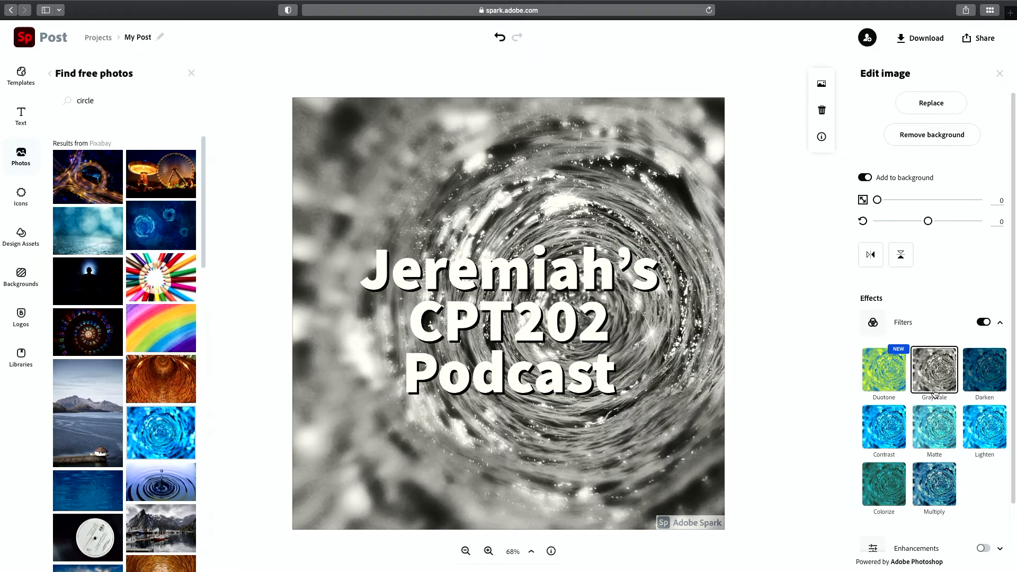
left_click(982, 381)
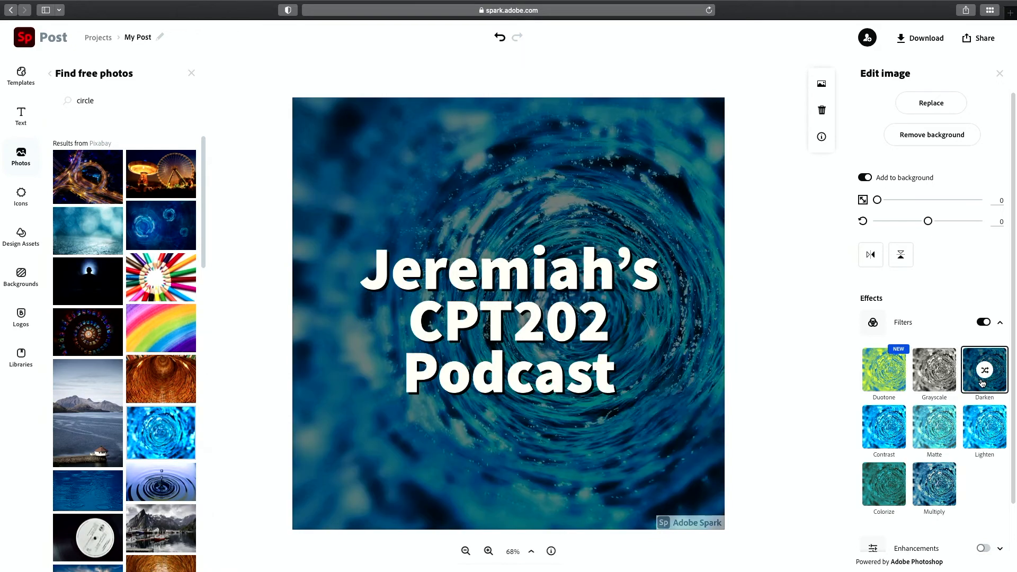
left_click(760, 269)
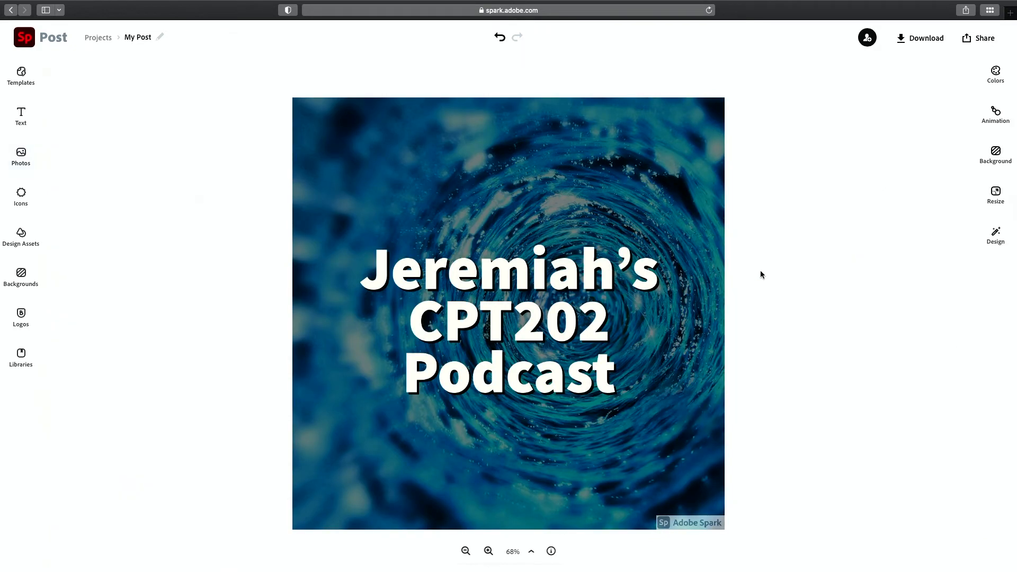
left_click(562, 312)
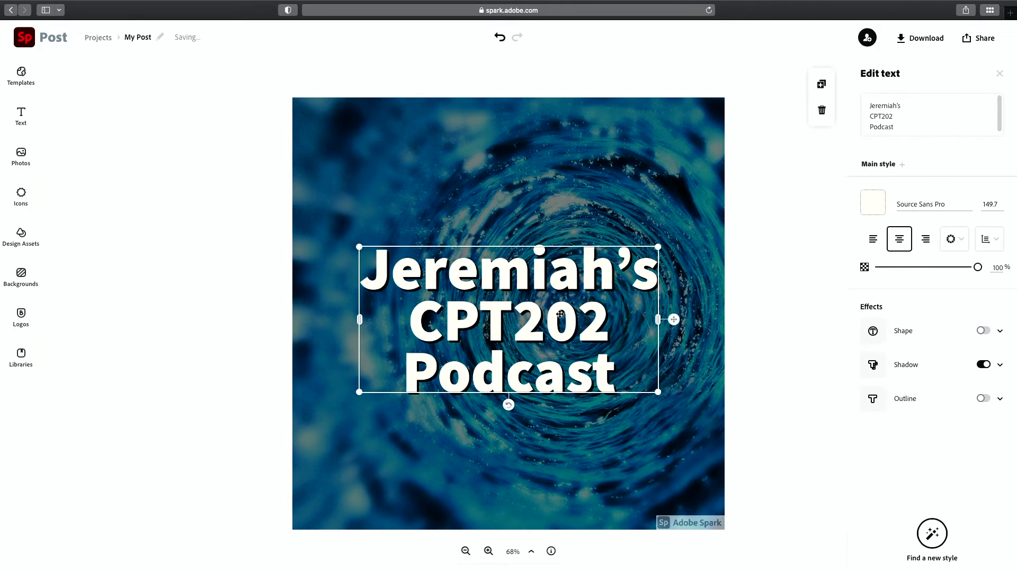
left_click(786, 326)
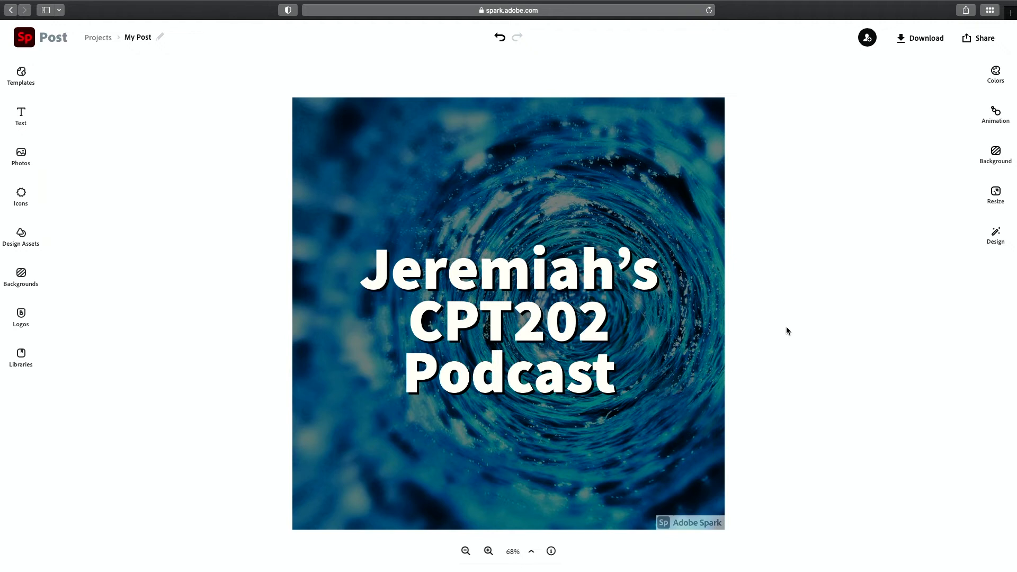
Download the cover graphic as a PNG and allow downloads from spark.adobe.com
left_click(924, 40)
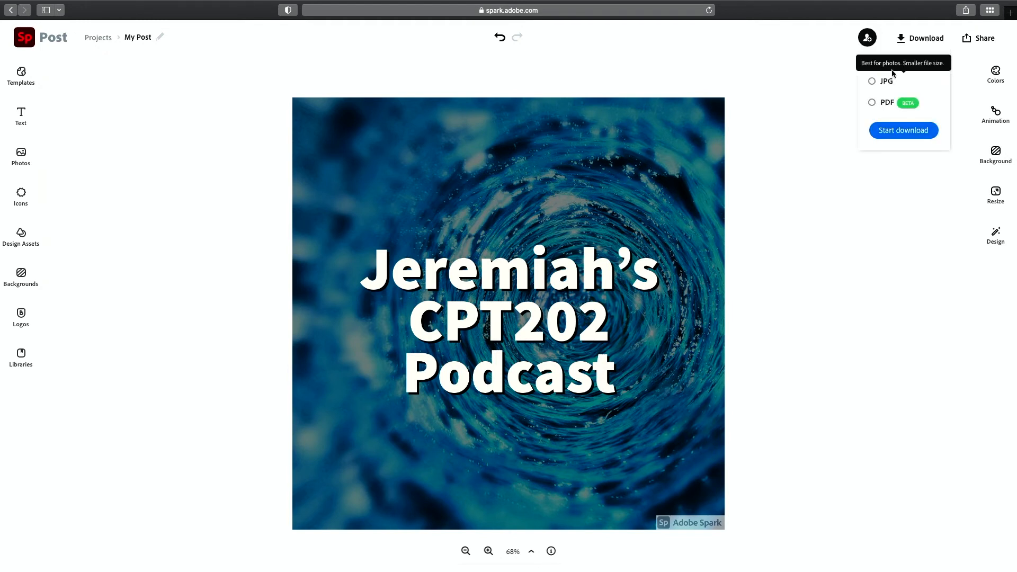
left_click(904, 130)
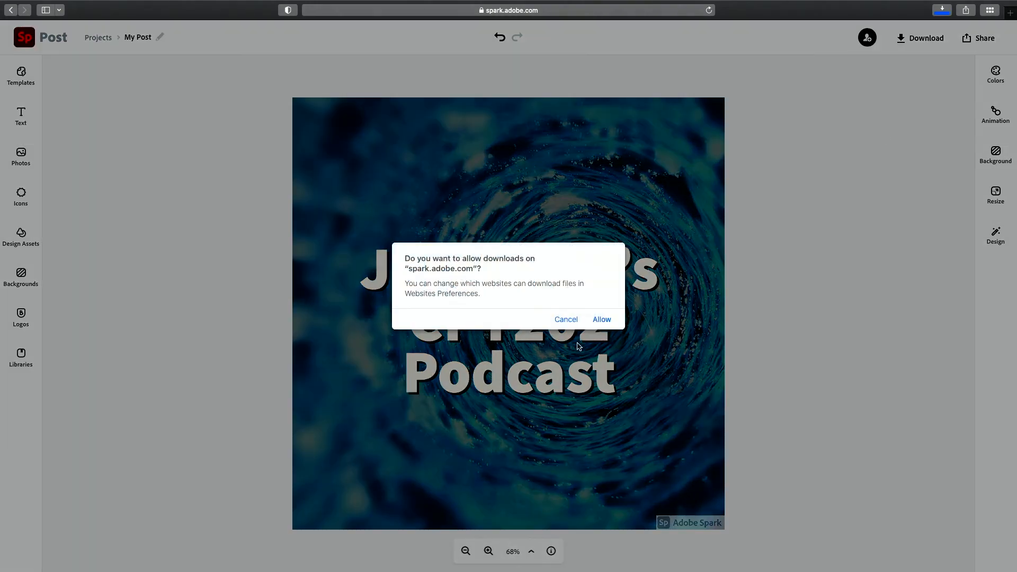
left_click(600, 320)
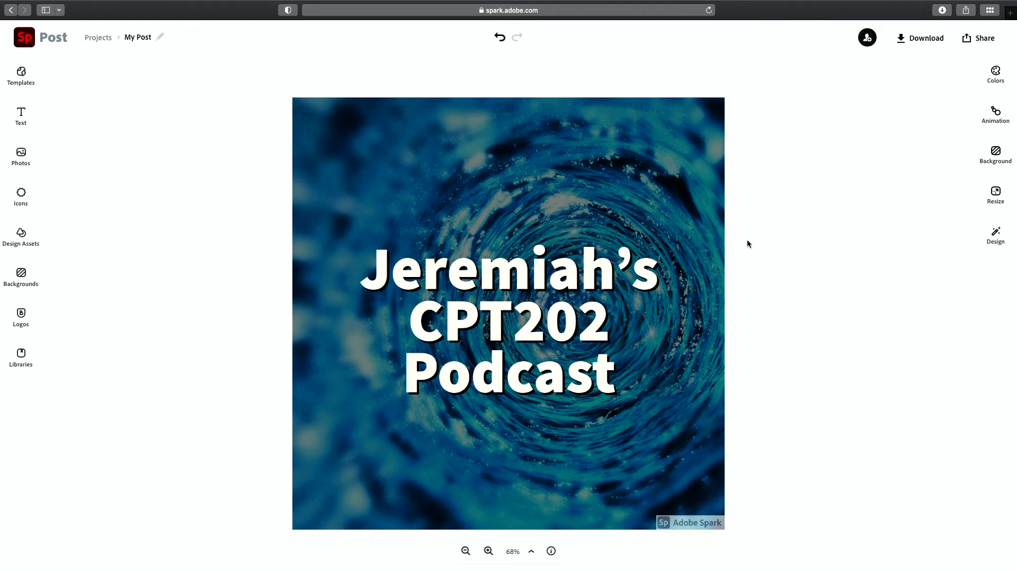
Move the title to the upper part of the canvas, enlarge it to a font size of about 173, and center it horizontally
left_click(555, 281)
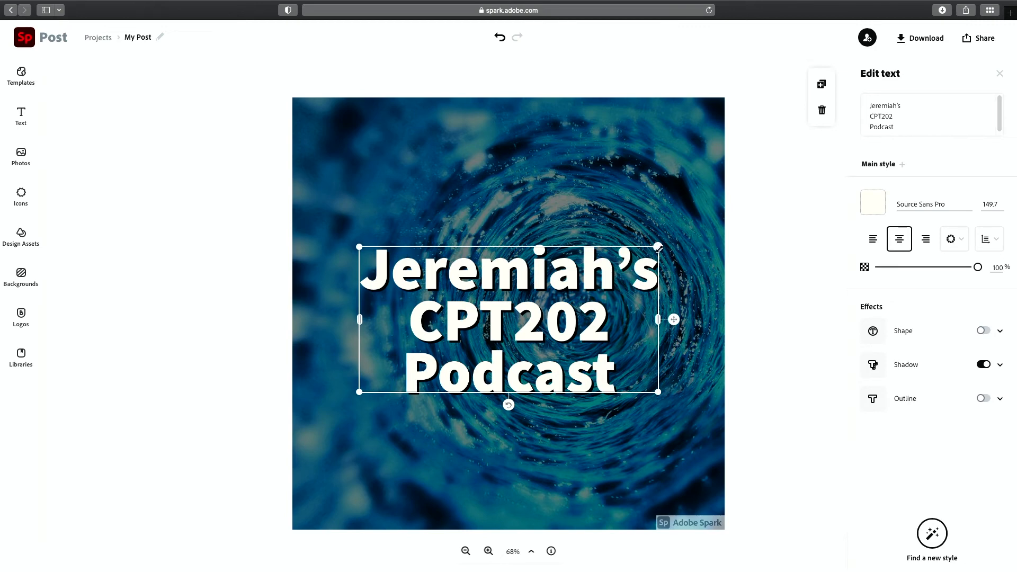
left_click_drag(541, 322, 529, 236)
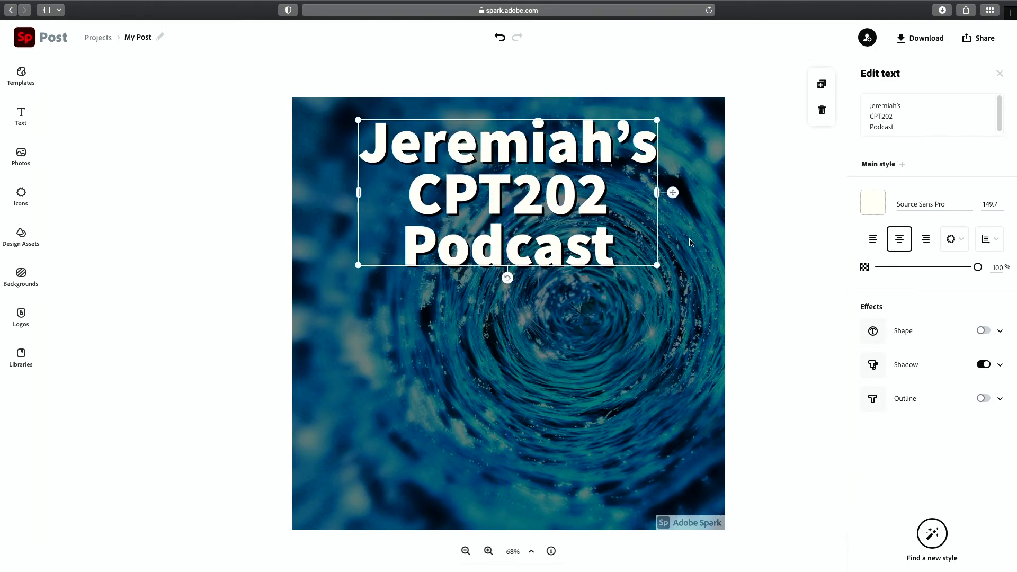
left_click_drag(657, 265, 702, 287)
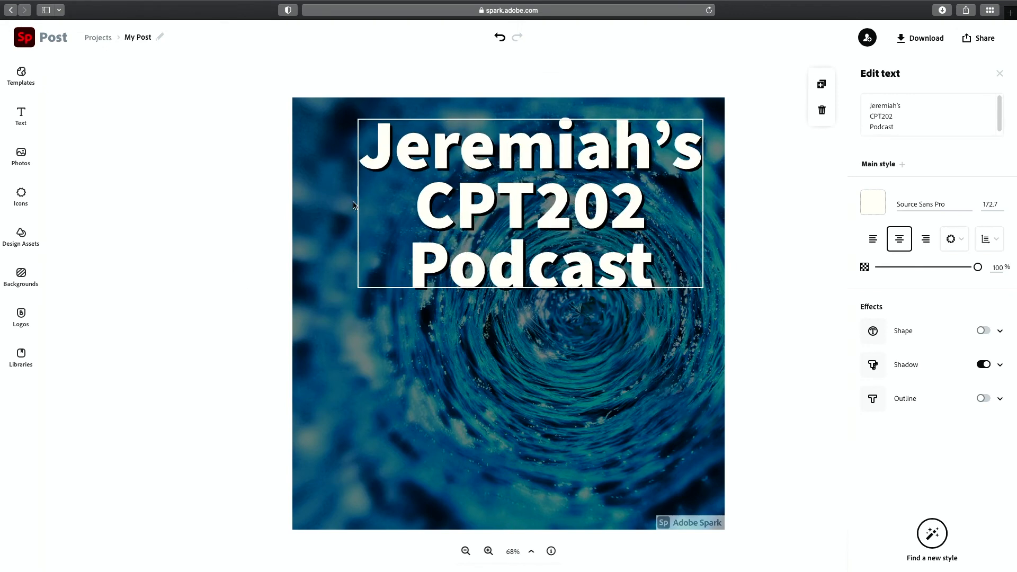
left_click_drag(553, 220, 535, 221)
left_click(596, 476)
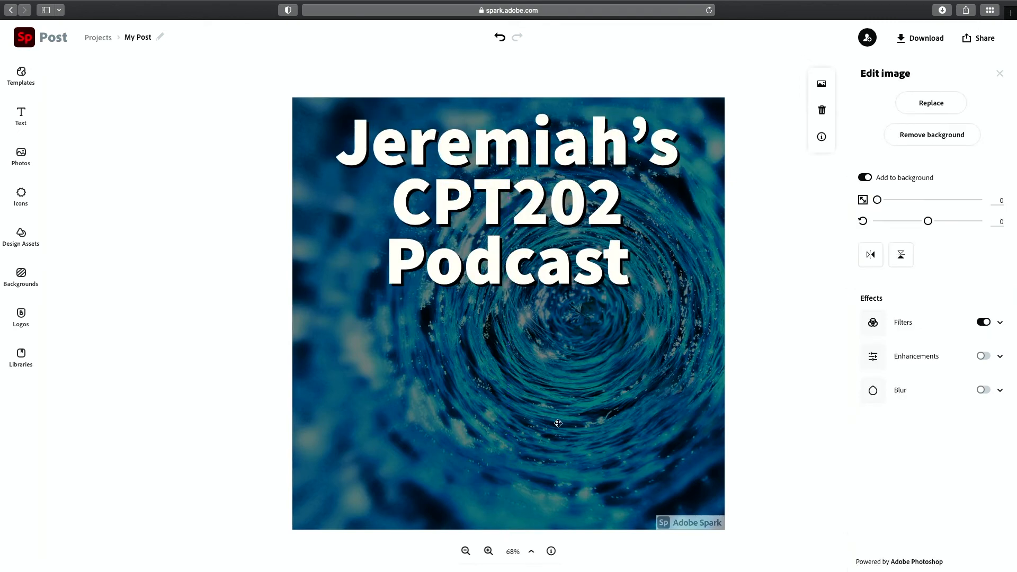
Add the text "Episode 1 Now Available" on two lines, centered in the lower part of the canvas
left_click(21, 115)
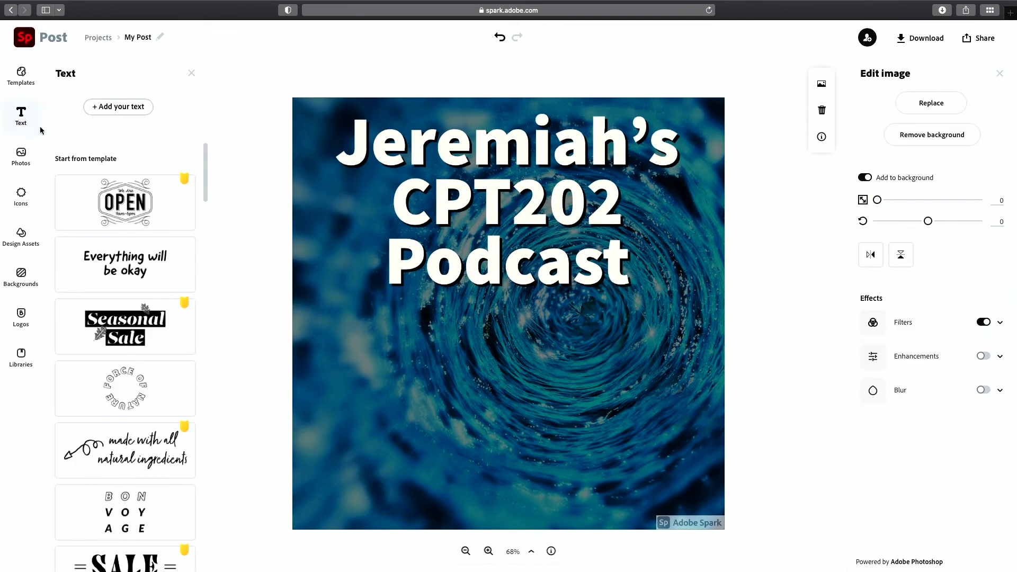
left_click(136, 107)
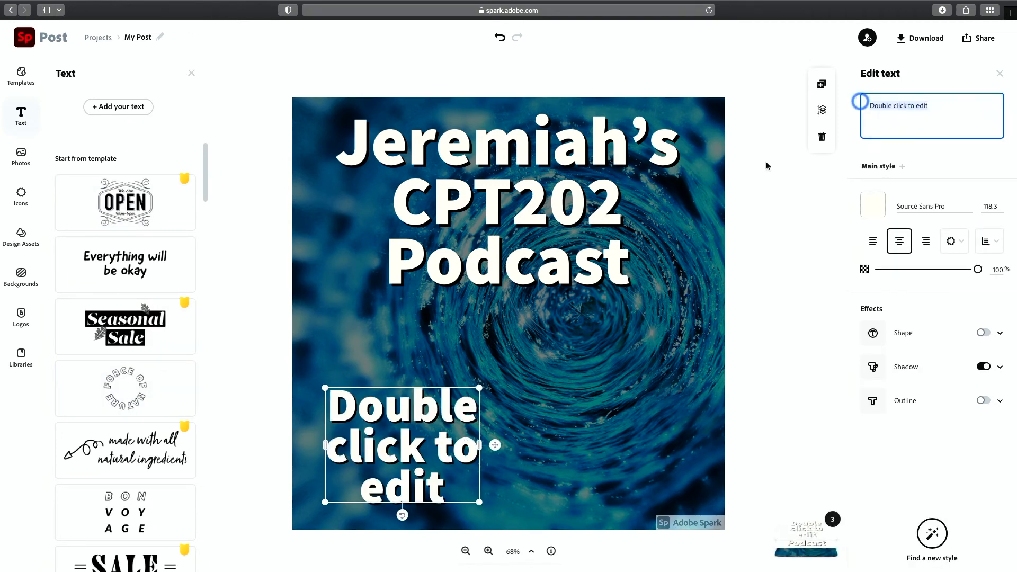
left_click(966, 108)
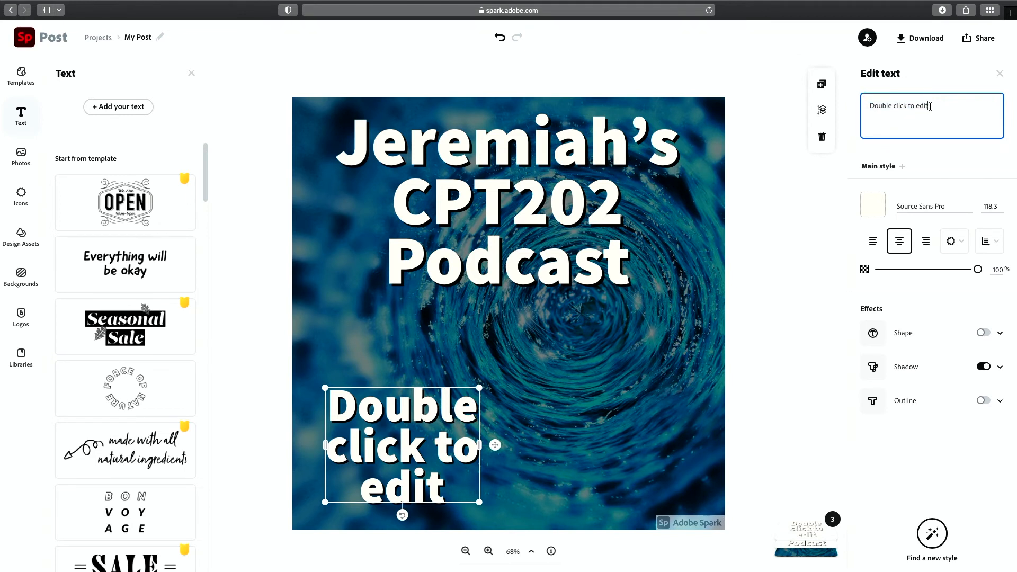
type("E")
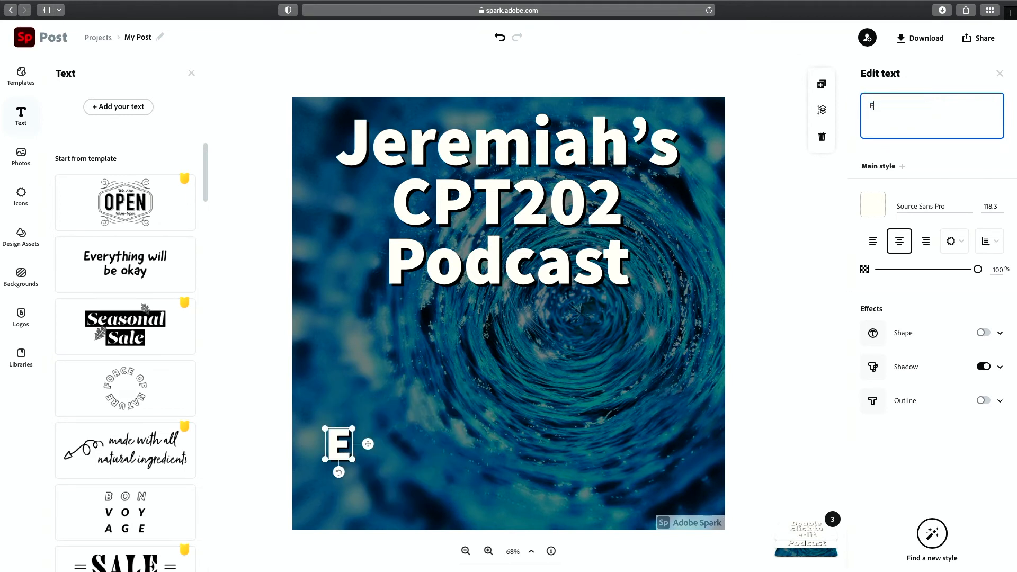
type("pisode 1")
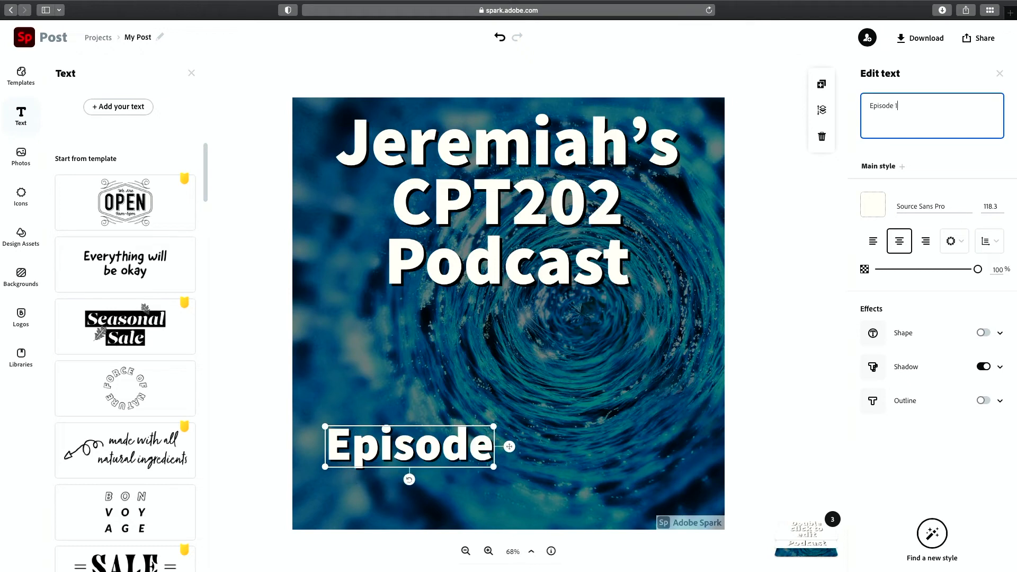
type(" Now Available")
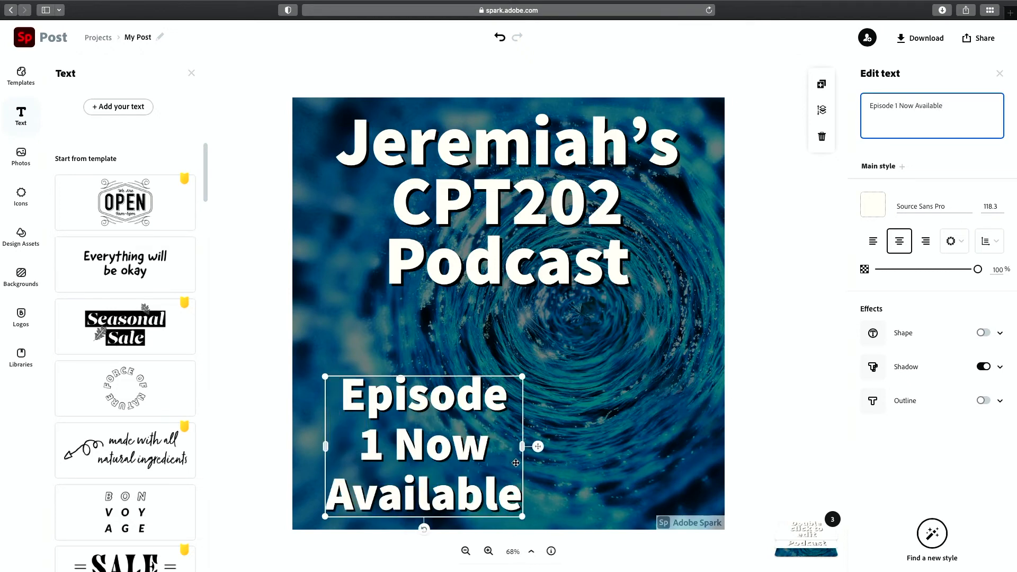
left_click_drag(522, 447, 690, 446)
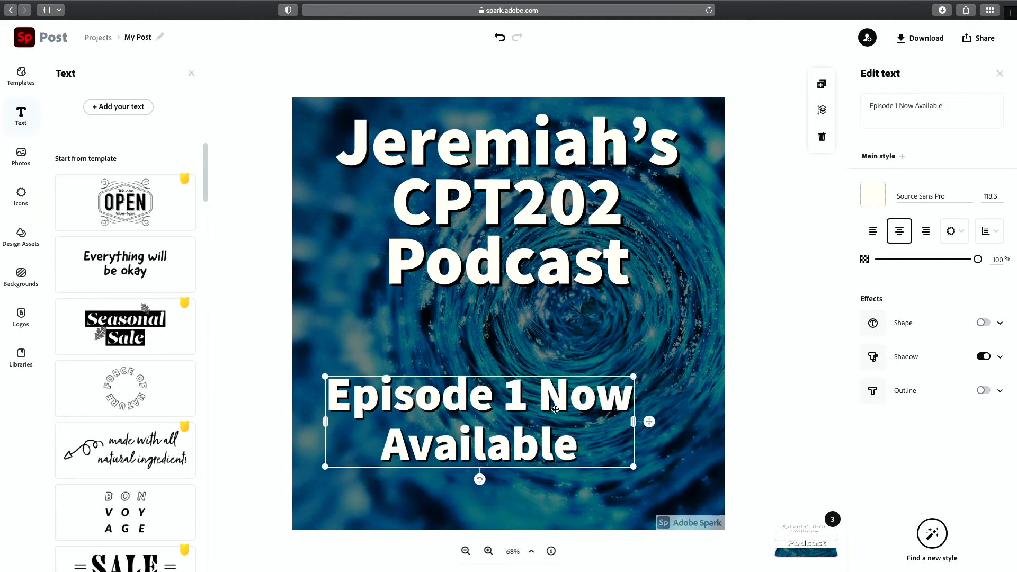
left_click_drag(499, 408, 519, 420)
Change the text color of "Episode 1 Now Available" to a custom olive yellow
left_click(874, 195)
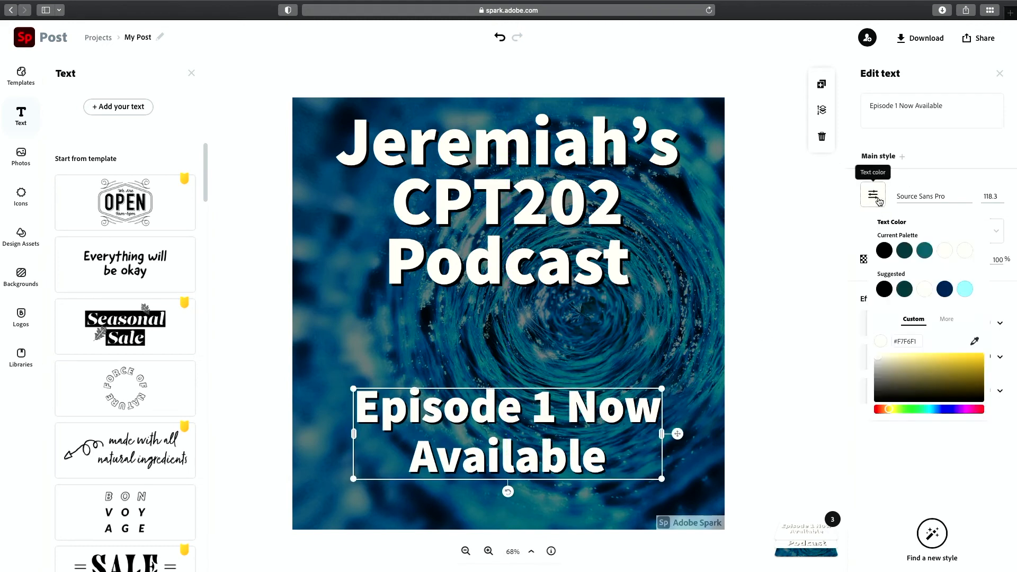
left_click(951, 370)
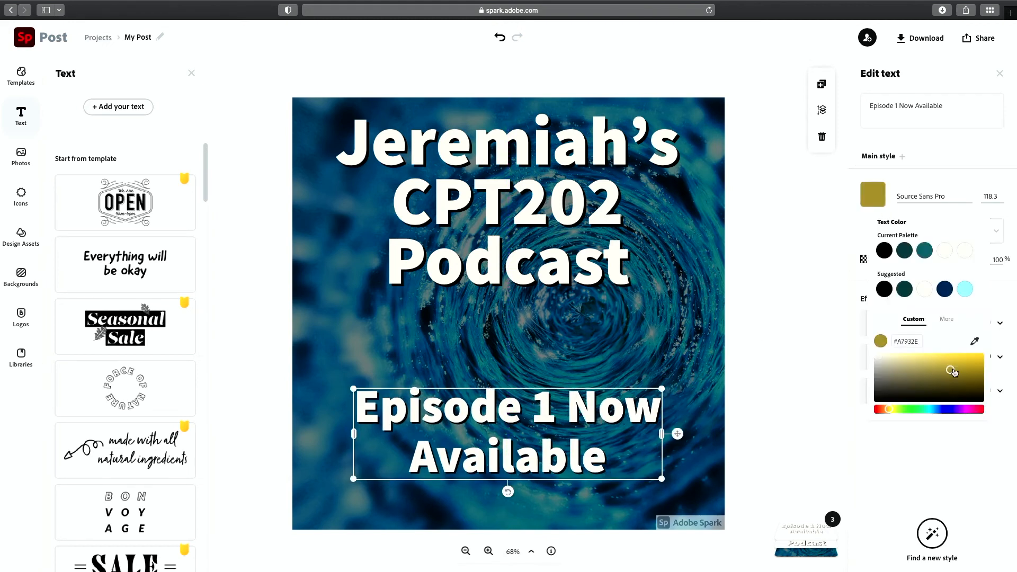
left_click(944, 409)
left_click_drag(925, 414, 891, 410)
left_click(768, 340)
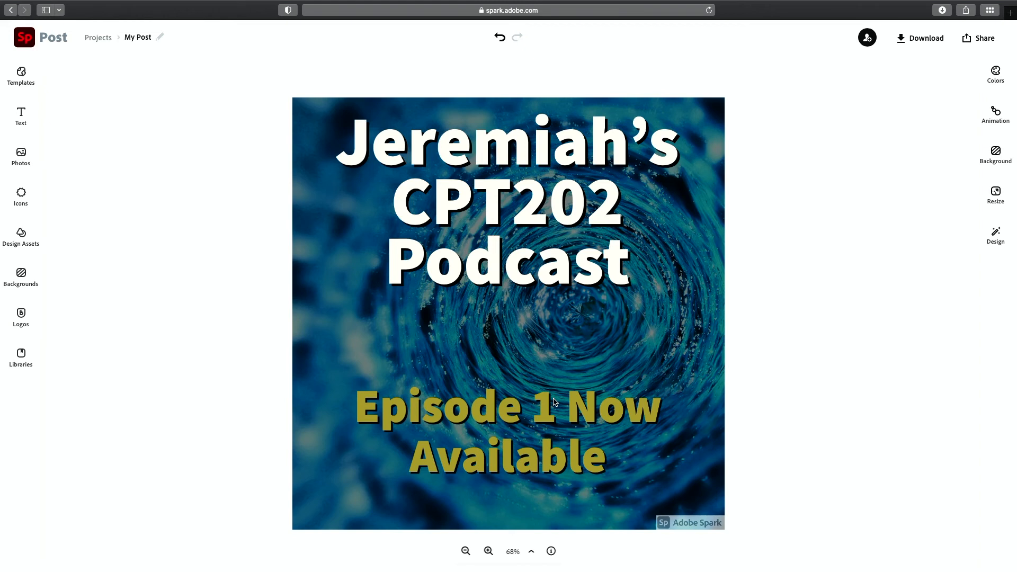
Download the version with the episode announcement as a PNG
left_click(919, 39)
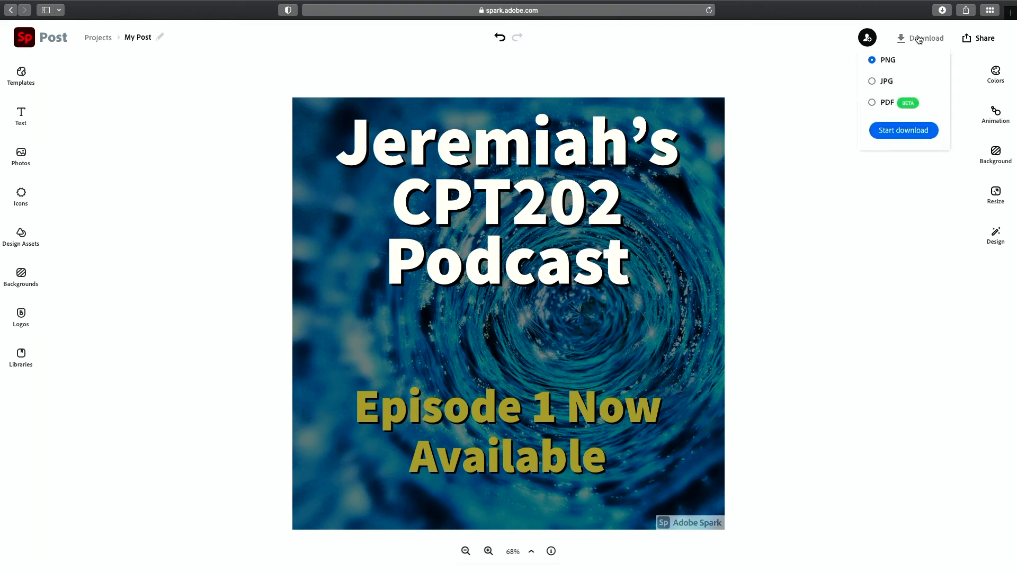
left_click(907, 134)
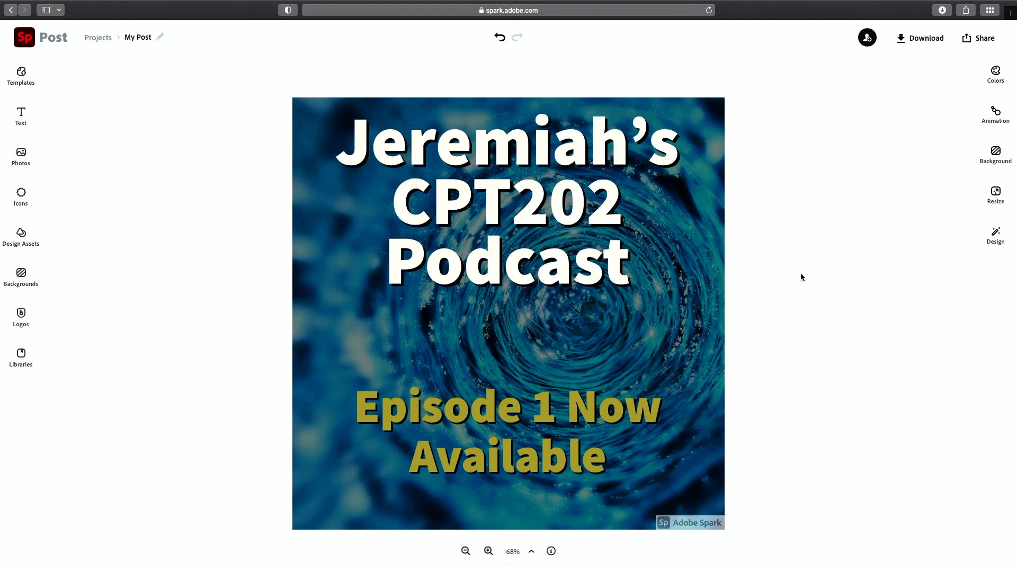
Resize the design to the Twitter format, 1200 x 670
left_click(996, 195)
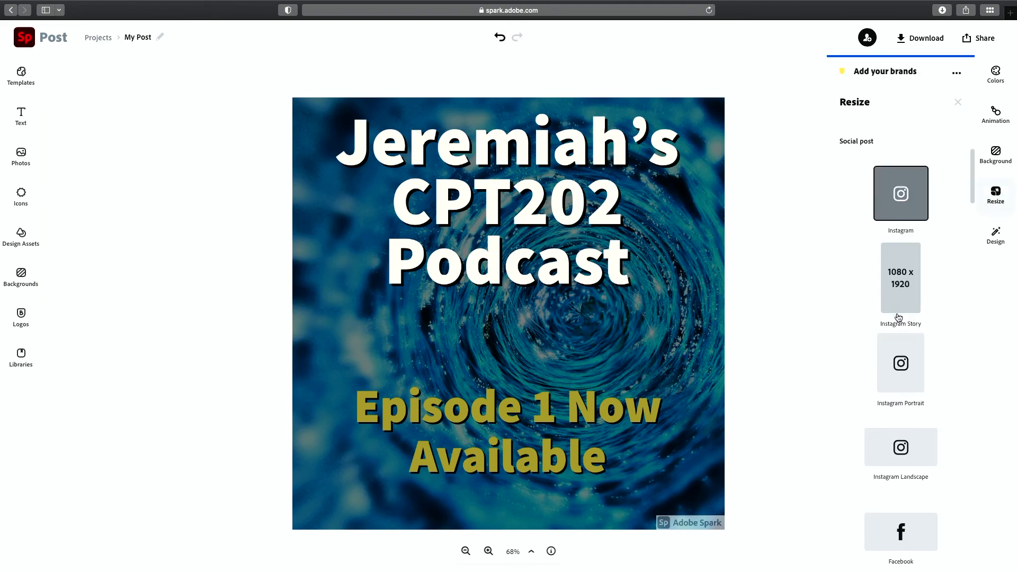
scroll(900, 318, "down", 5)
scroll(911, 389, "down", 10)
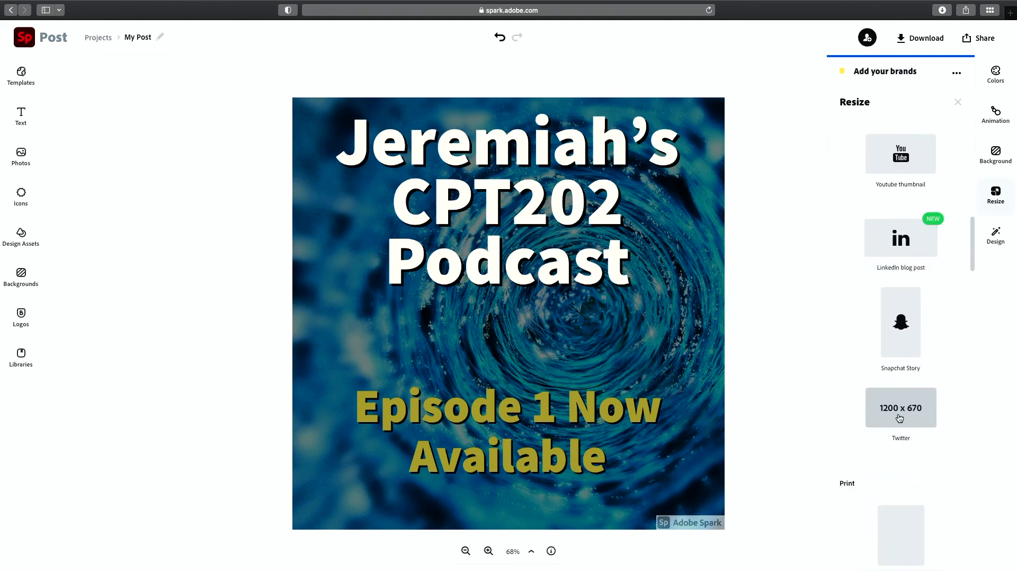
left_click(912, 403)
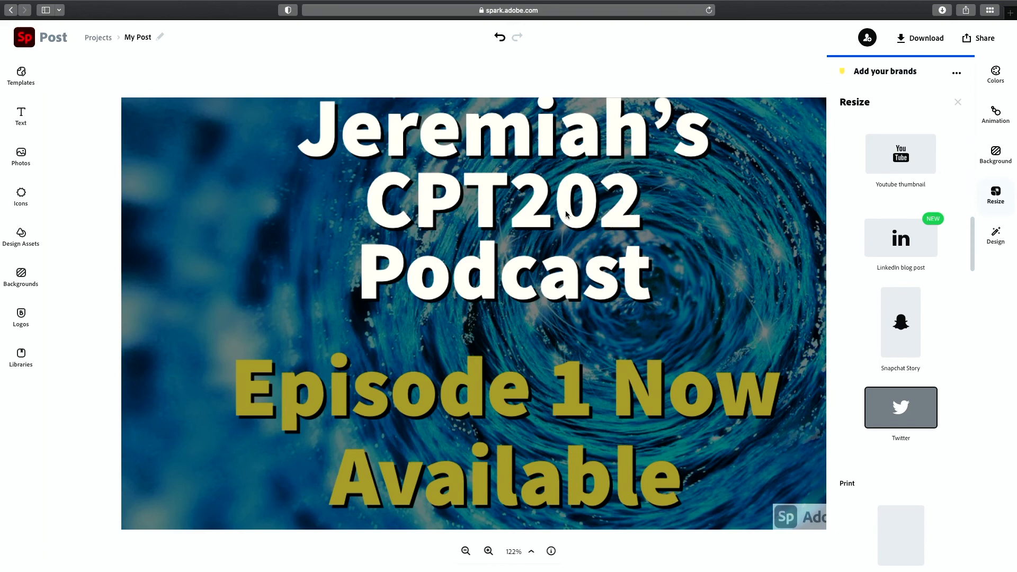
Delete the title and the episode text from the Twitter-sized design, and download the bare background as a PNG
left_click(583, 221)
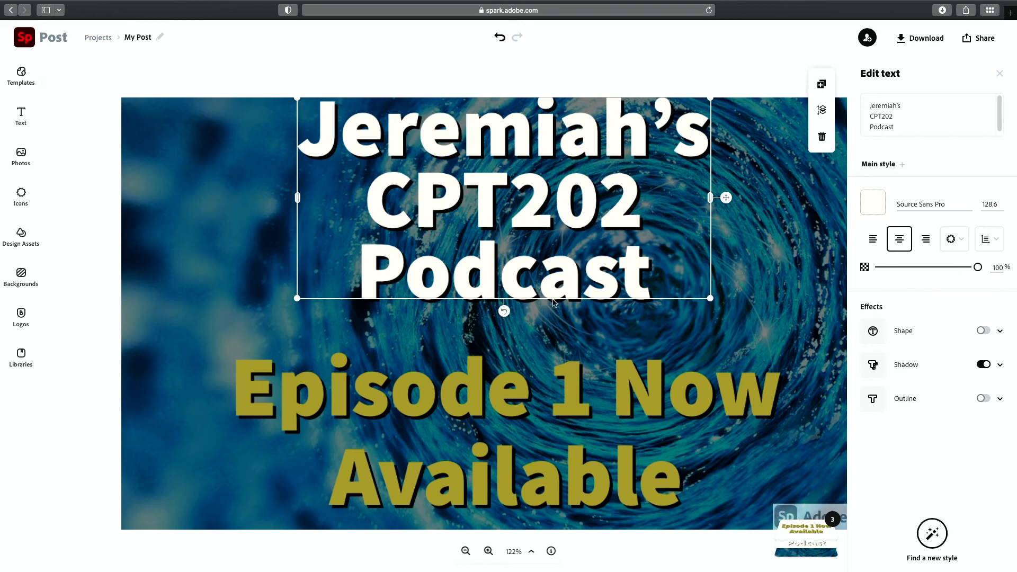
key("Delete")
left_click(576, 406)
key("Delete")
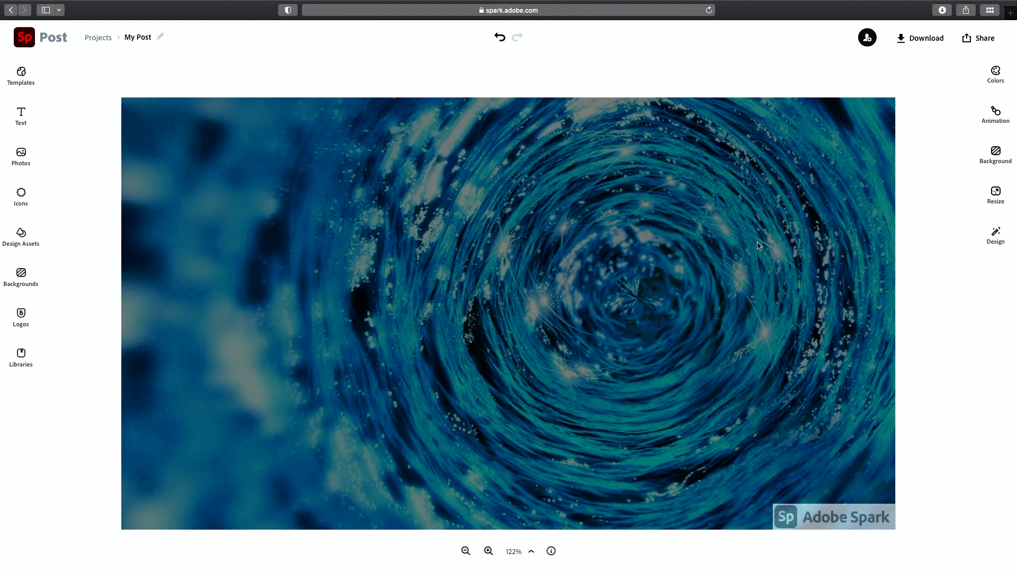
left_click(923, 38)
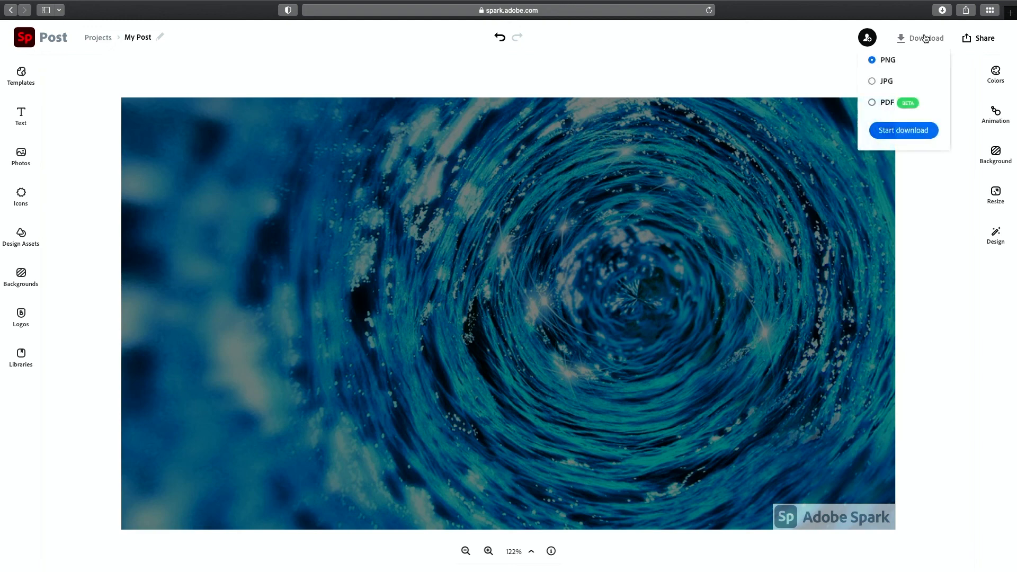
left_click(911, 130)
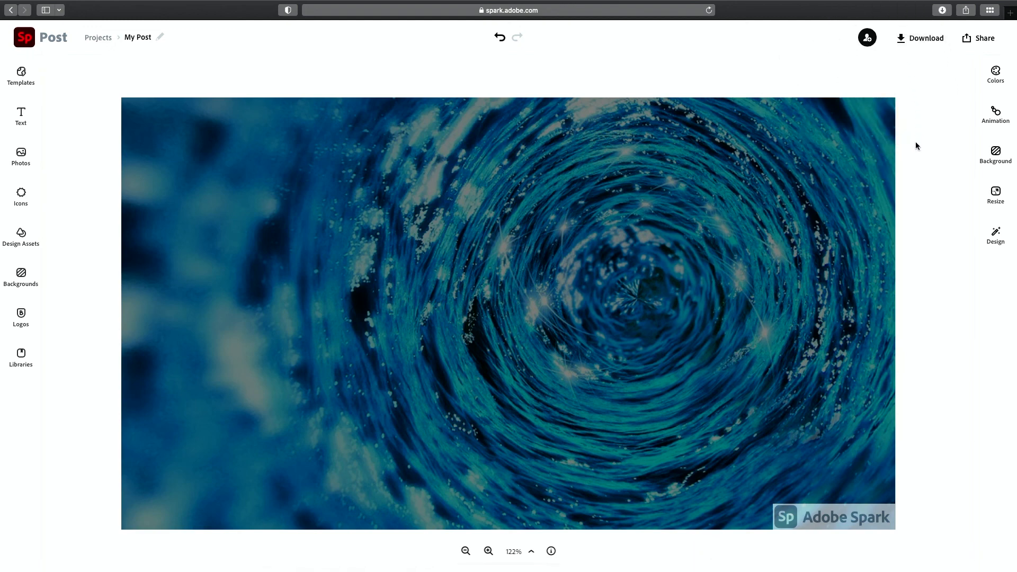